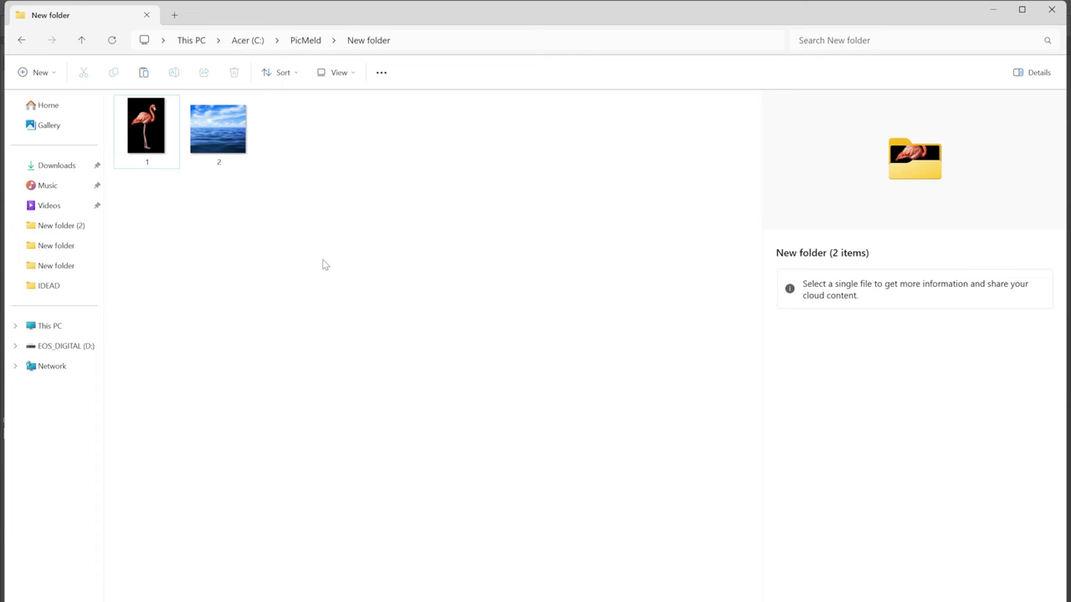
- Place the flamingo and sea-and-sky photos as layers, then marquee-select the sea image's sky
{"action": "left_click_drag", "start_coordinate": [146, 126], "coordinate": [524, 481]}
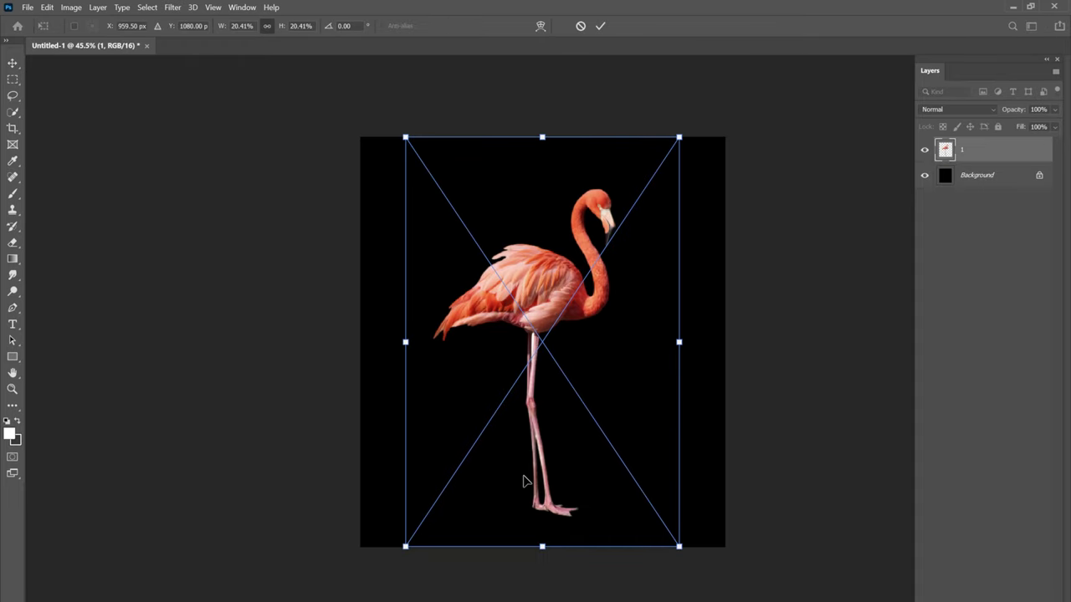
{"action": "key", "text": "Return"}
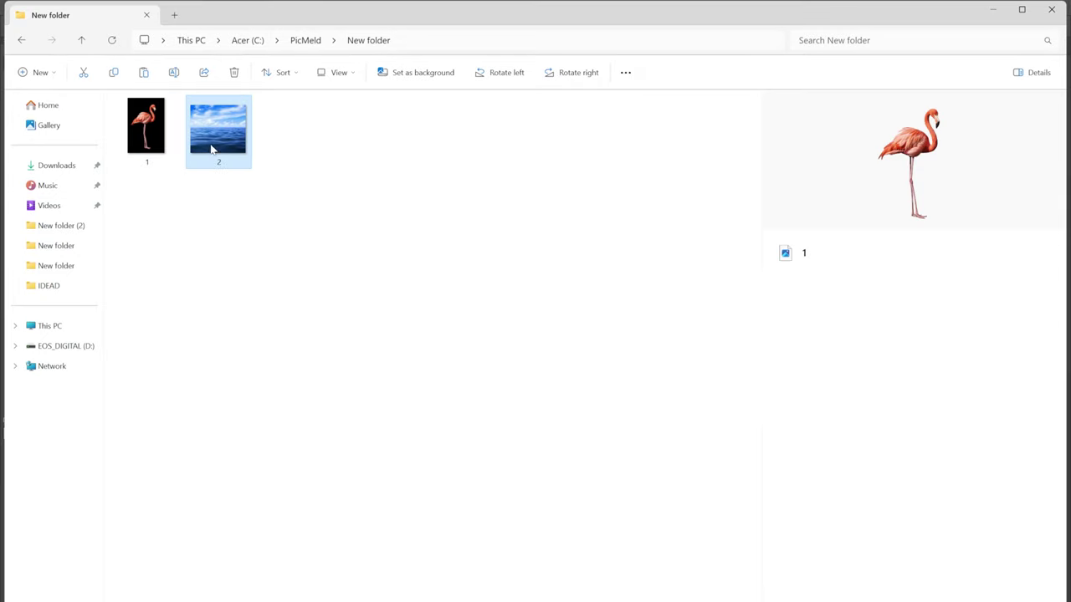
{"action": "left_click_drag", "start_coordinate": [217, 127], "coordinate": [574, 435]}
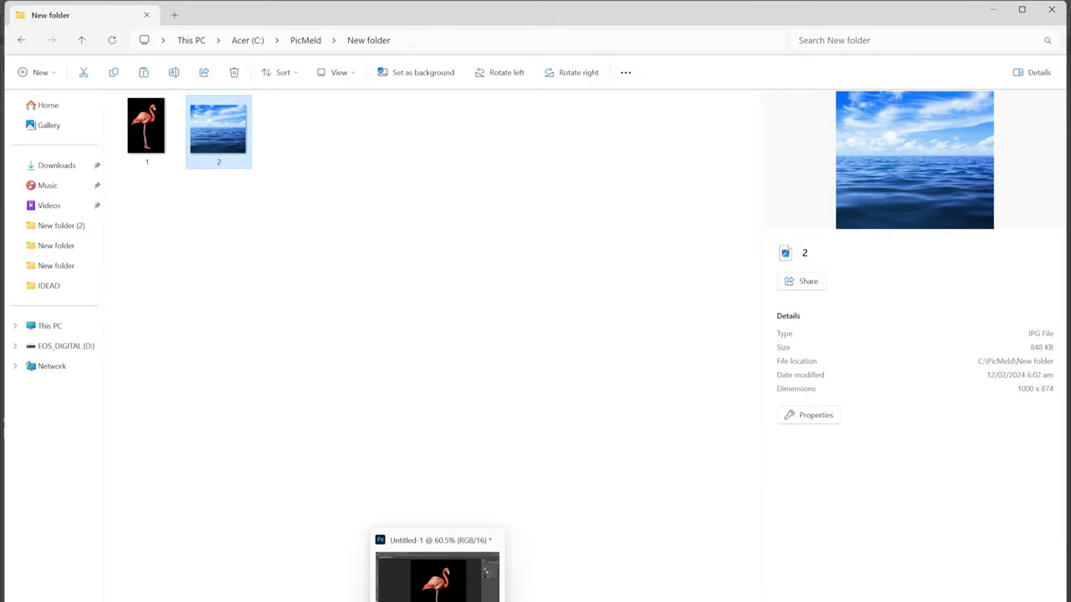
{"action": "left_click_drag", "start_coordinate": [599, 287], "coordinate": [586, 348]}
{"action": "key", "text": "Return"}
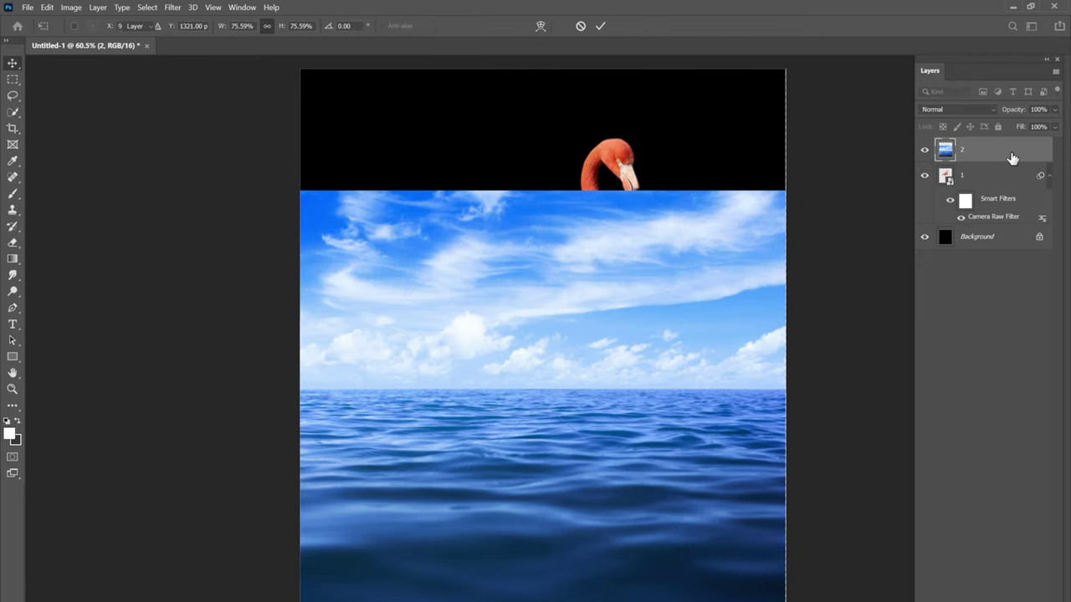
{"action": "key", "text": "m"}
{"action": "mouse_move", "coordinate": [301, 180]}
{"action": "left_mouse_down"}
{"action": "mouse_move", "coordinate": [446, 315]}
{"action": "mouse_move", "coordinate": [851, 392]}
{"action": "left_mouse_up"}
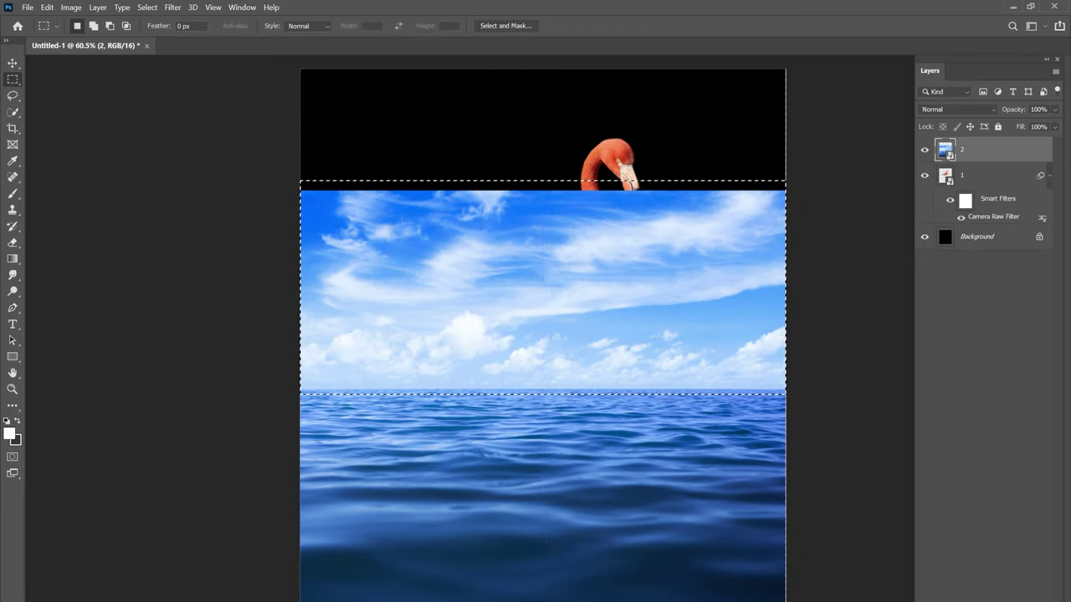
- Mask the sea layer with an inverted mask and darken its Camera Raw exposure to -3.90
{"action": "left_click", "coordinate": [984, 596]}
{"action": "key", "text": "ctrl+i"}
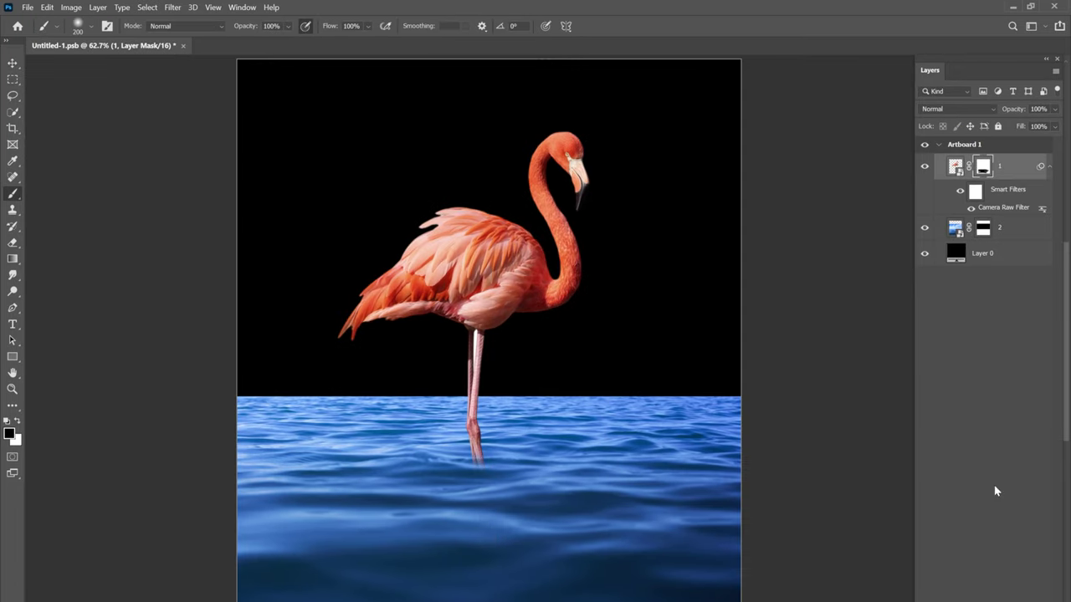
{"action": "key", "text": "ctrl+shift+a"}
{"action": "left_click", "coordinate": [613, 405]}
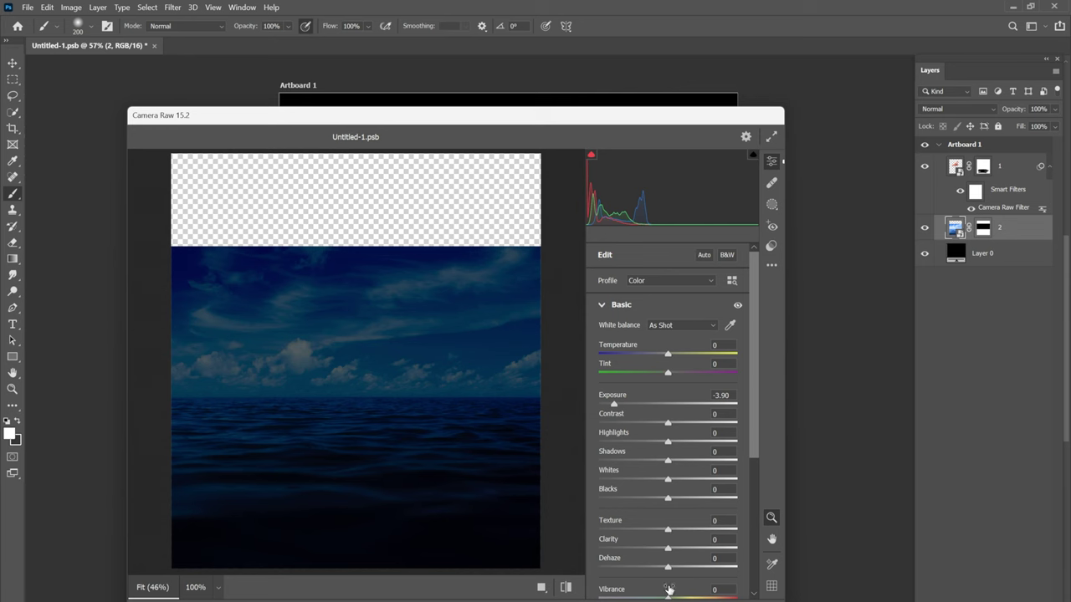
{"action": "key", "text": "Return"}
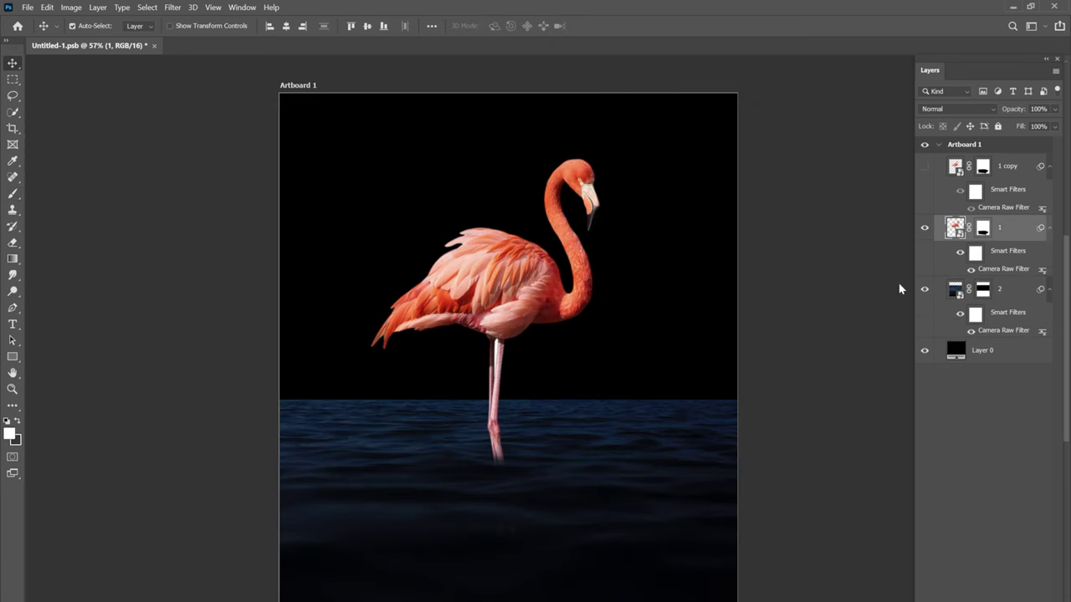
- Lower the flamingo copy's Camera Raw exposure to -2.95 and lift its shadows
{"action": "key", "text": "ctrl+shift+a"}
{"action": "left_click", "coordinate": [626, 404]}
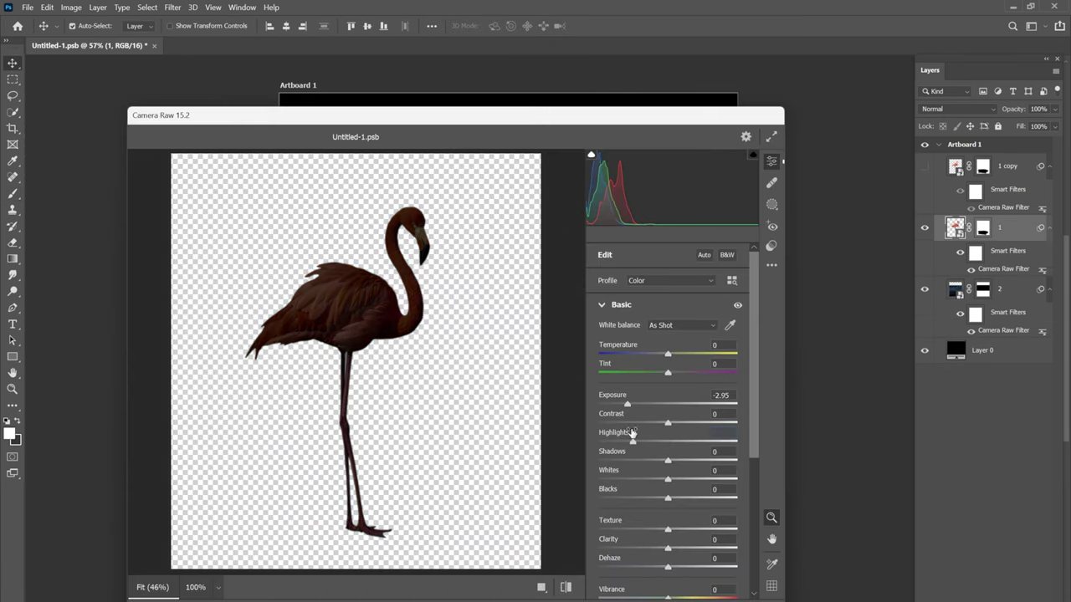
{"action": "left_click", "coordinate": [670, 420]}
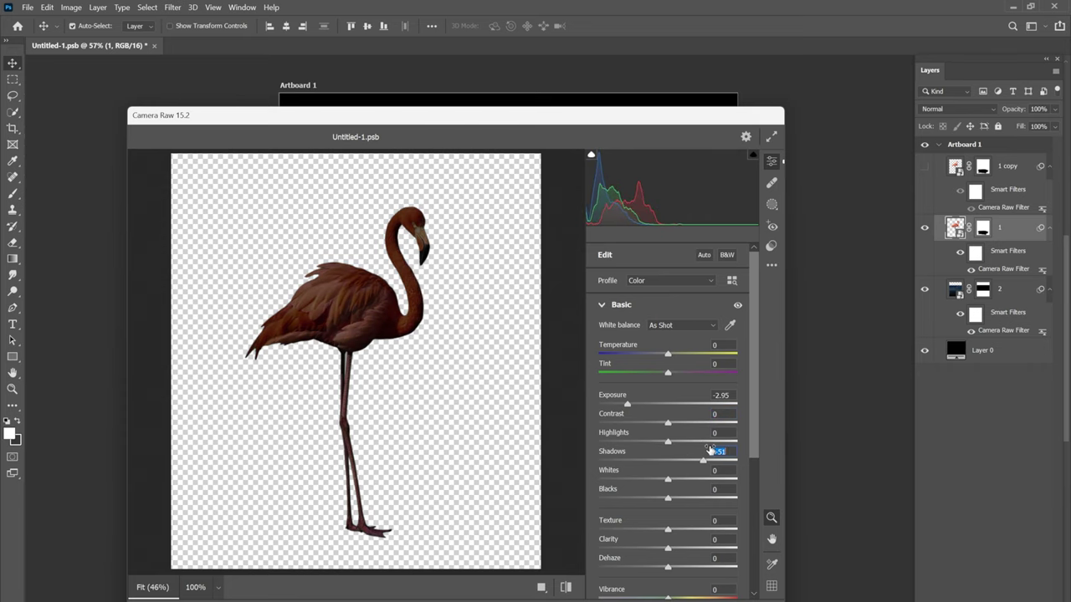
{"action": "left_click_drag", "start_coordinate": [709, 451], "coordinate": [697, 444]}
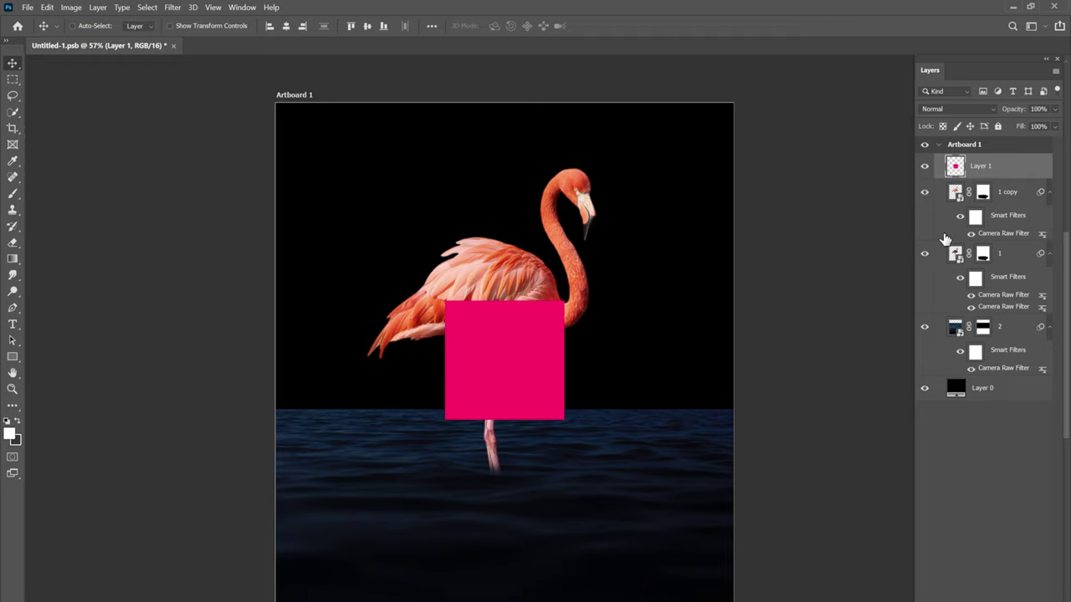
- Add a magenta-pink solid colour fill, delete the pink square, and clip the fill to the flamingo copy
{"action": "left_click", "coordinate": [999, 379]}
{"action": "left_click", "coordinate": [204, 199]}
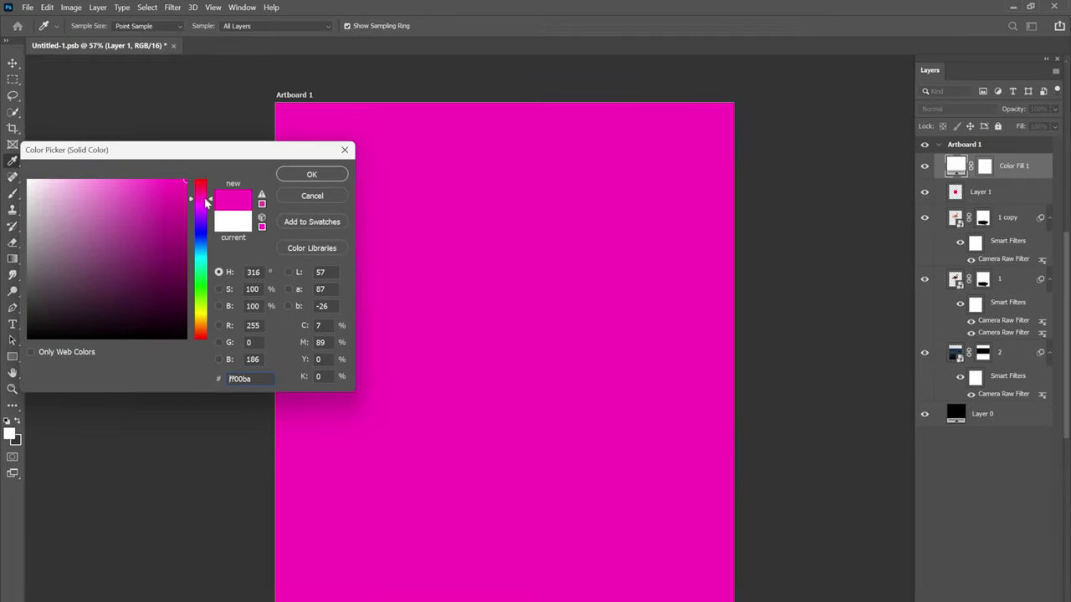
{"action": "left_click", "coordinate": [285, 176]}
{"action": "left_click_drag", "start_coordinate": [955, 193], "coordinate": [1002, 205]}
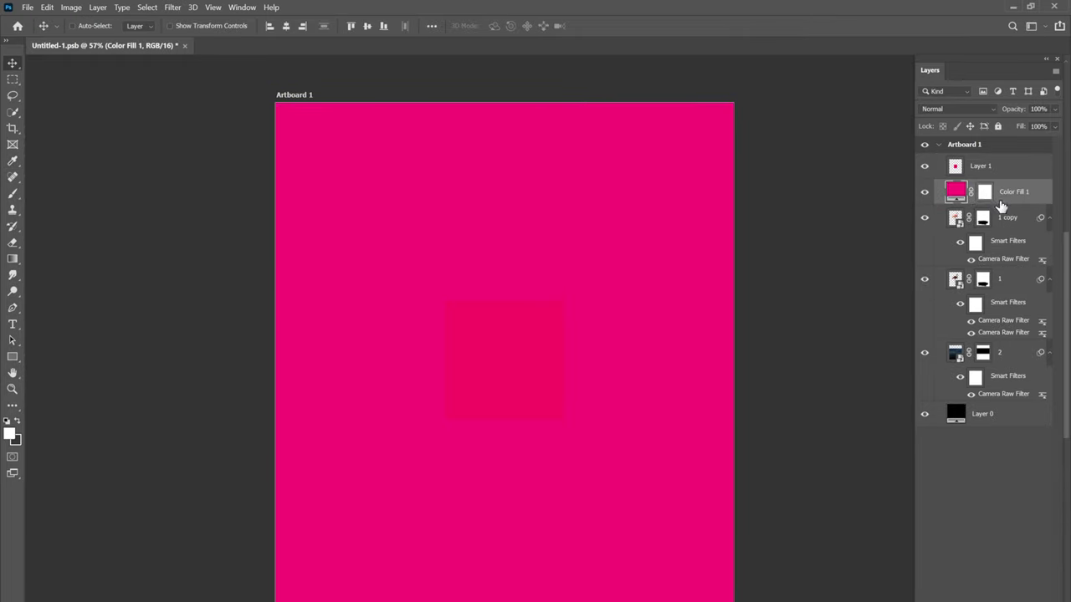
{"action": "left_click", "coordinate": [954, 166]}
{"action": "key", "text": "Delete"}
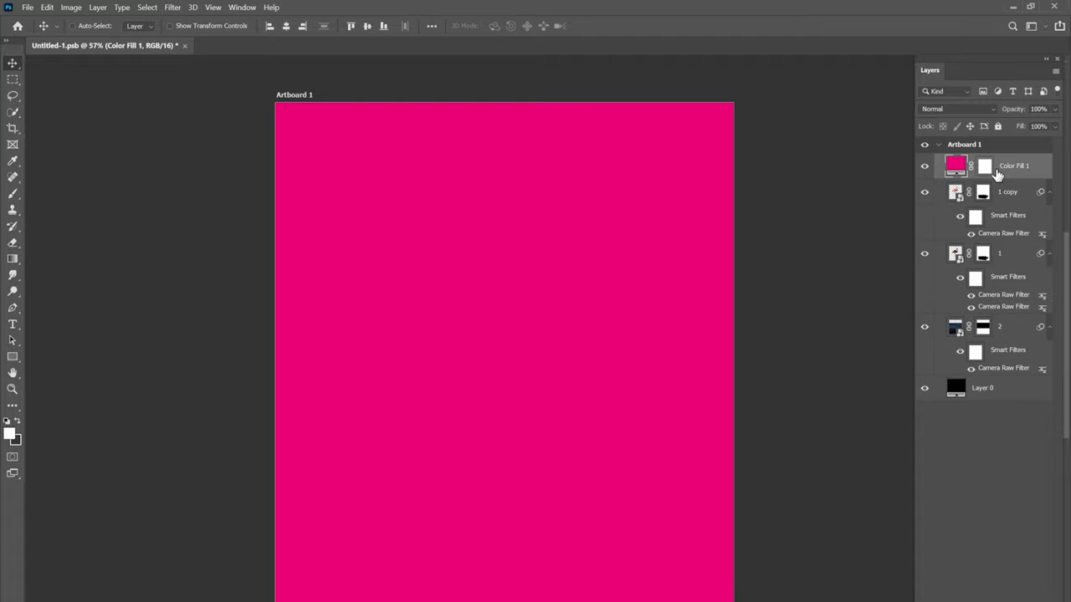
{"action": "left_click", "coordinate": [937, 179], "text": "alt"}
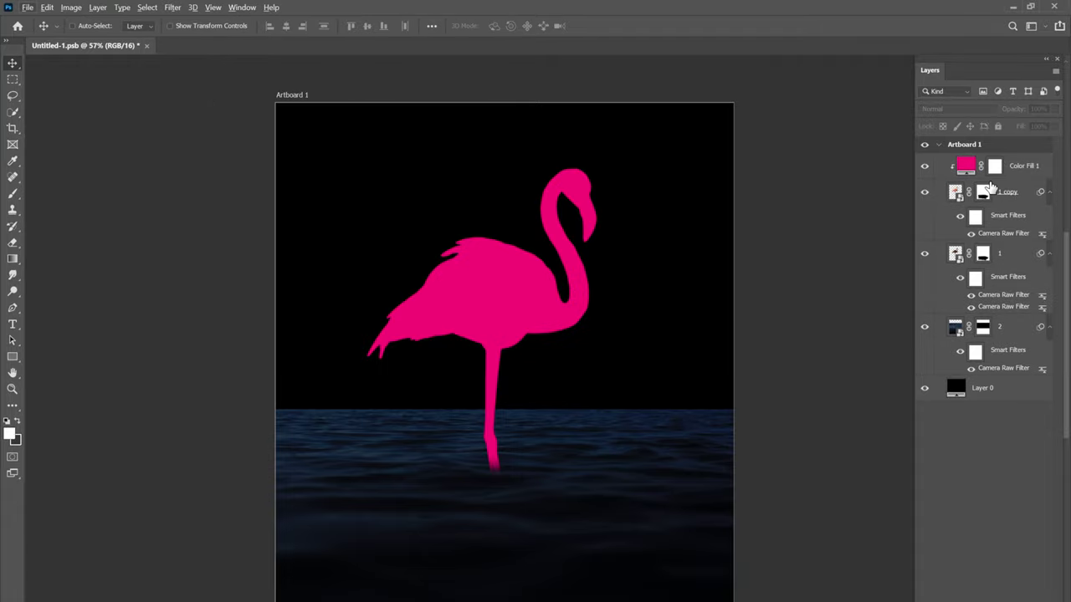
- Convert the pink fill to a Smart Object, reorder the layers, and set its blend mode to Screen
{"action": "right_click", "coordinate": [1012, 191]}
{"action": "left_click", "coordinate": [884, 210]}
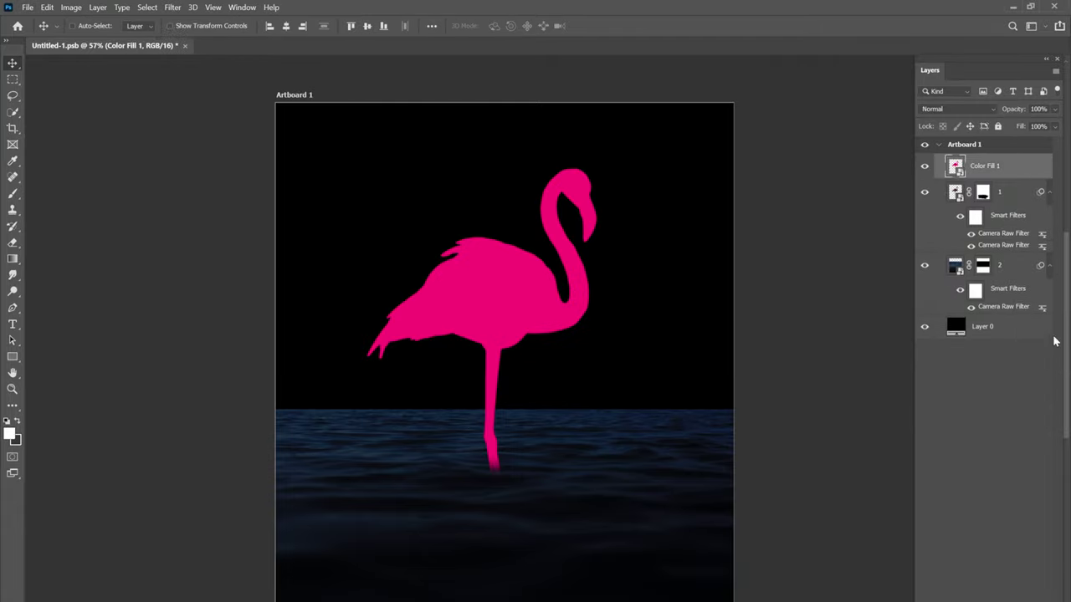
{"action": "left_click_drag", "start_coordinate": [954, 191], "coordinate": [972, 167]}
{"action": "left_click", "coordinate": [991, 165]}
{"action": "left_click", "coordinate": [958, 108]}
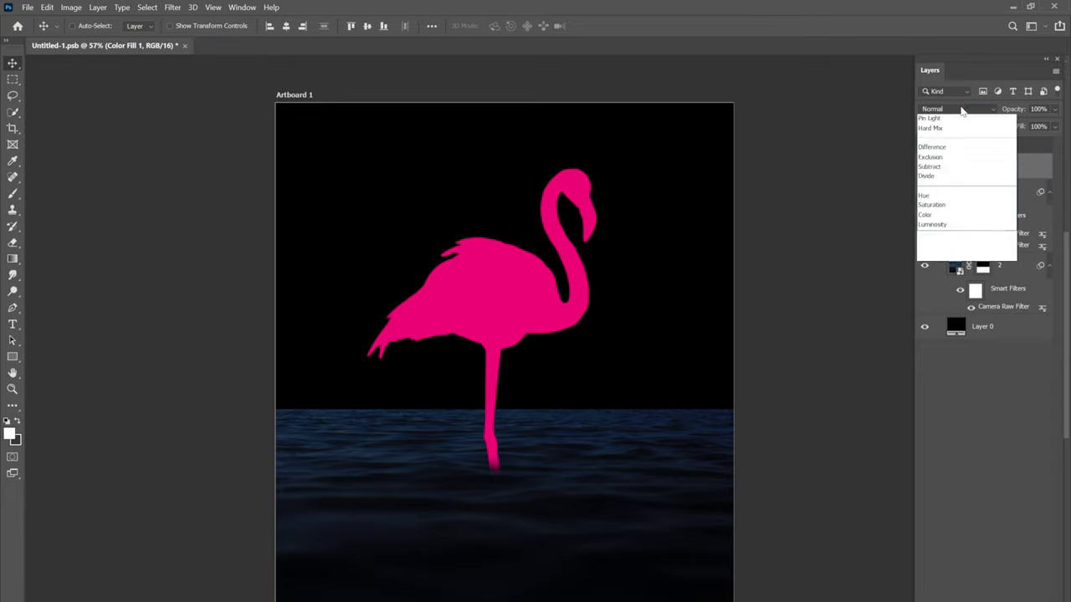
{"action": "left_click", "coordinate": [928, 216]}
{"action": "left_click", "coordinate": [172, 7]}
- Blur the pink flamingo copy with a Gaussian Blur of about 52 pixels and move it down the stack
{"action": "left_click", "coordinate": [251, 162]}
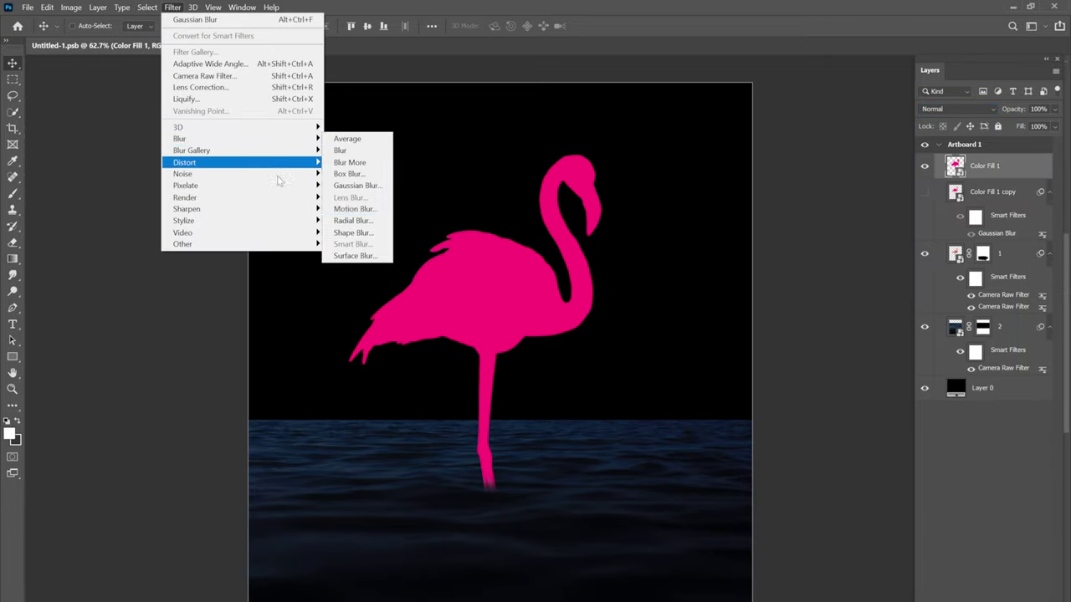
{"action": "left_click", "coordinate": [356, 186]}
{"action": "left_click", "coordinate": [840, 307]}
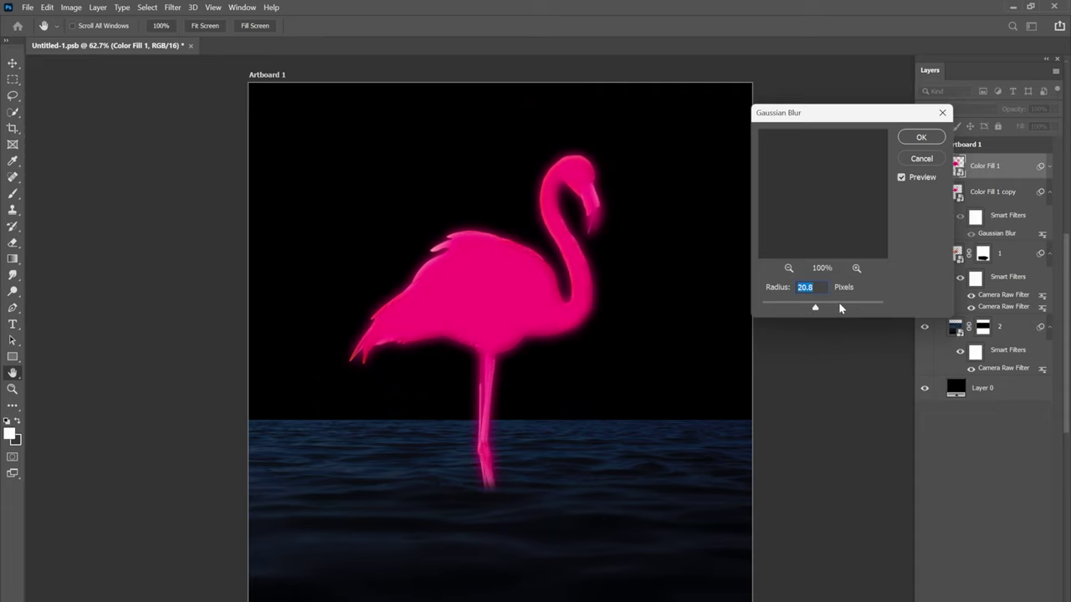
{"action": "left_click_drag", "start_coordinate": [816, 308], "coordinate": [831, 307]}
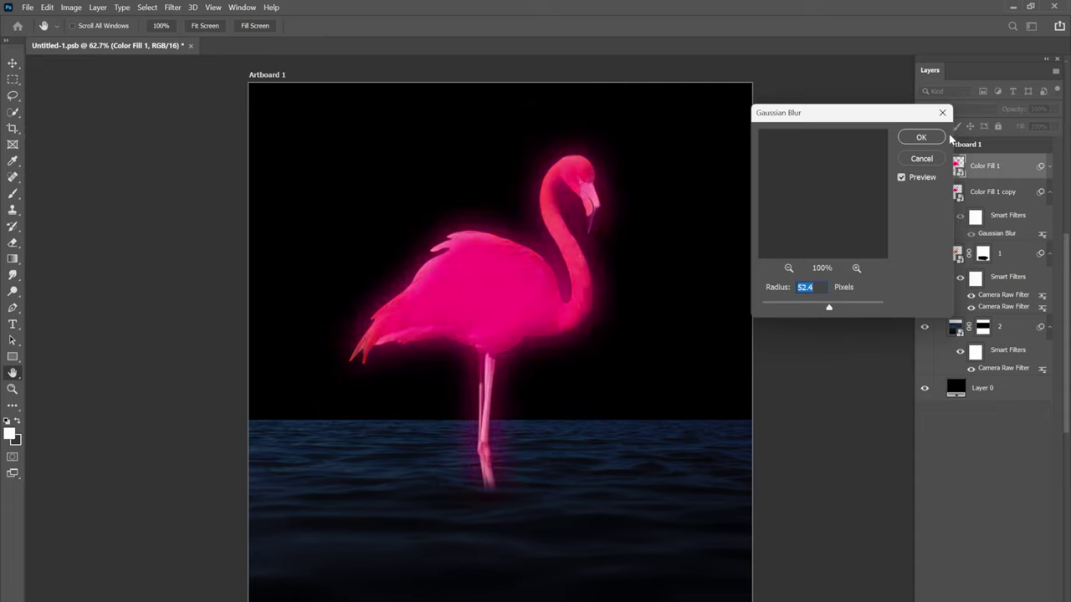
{"action": "left_click", "coordinate": [921, 136]}
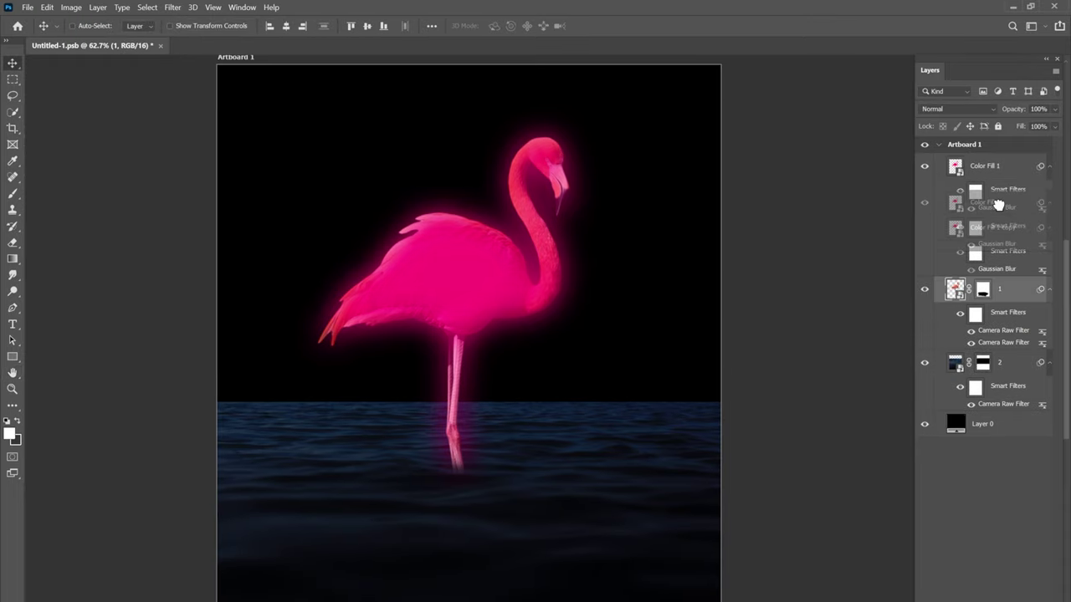
{"action": "left_click_drag", "start_coordinate": [977, 228], "coordinate": [989, 255]}
- Set the glow to Linear Dodge (Add) and raise Color Fill 1's Gaussian Blur radius to 133
{"action": "left_click", "coordinate": [958, 109]}
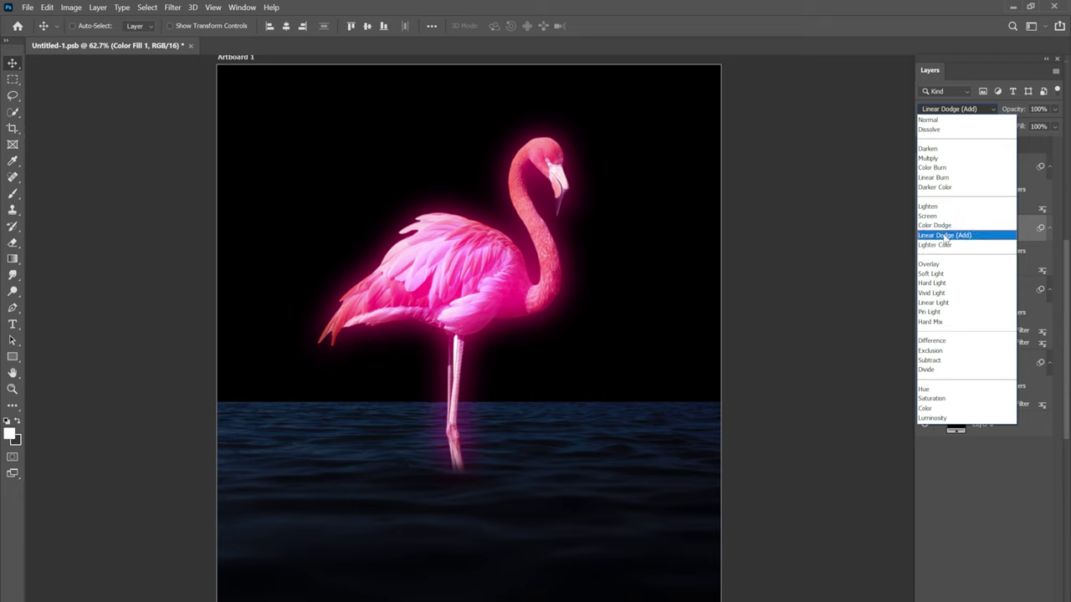
{"action": "left_click", "coordinate": [945, 236]}
{"action": "left_click", "coordinate": [1002, 488]}
{"action": "left_click", "coordinate": [928, 171]}
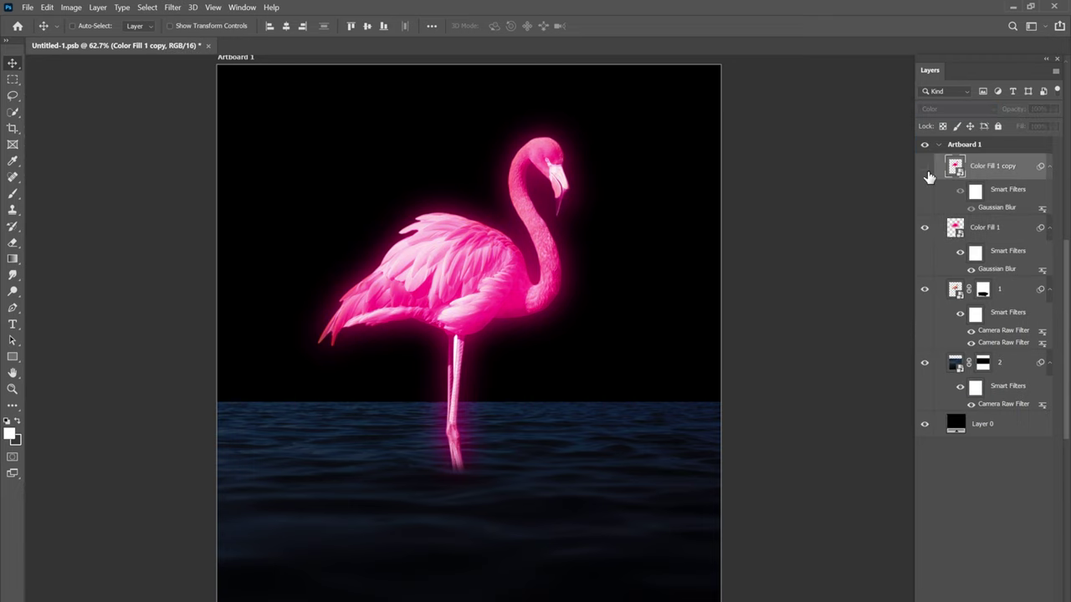
{"action": "double_click", "coordinate": [996, 207]}
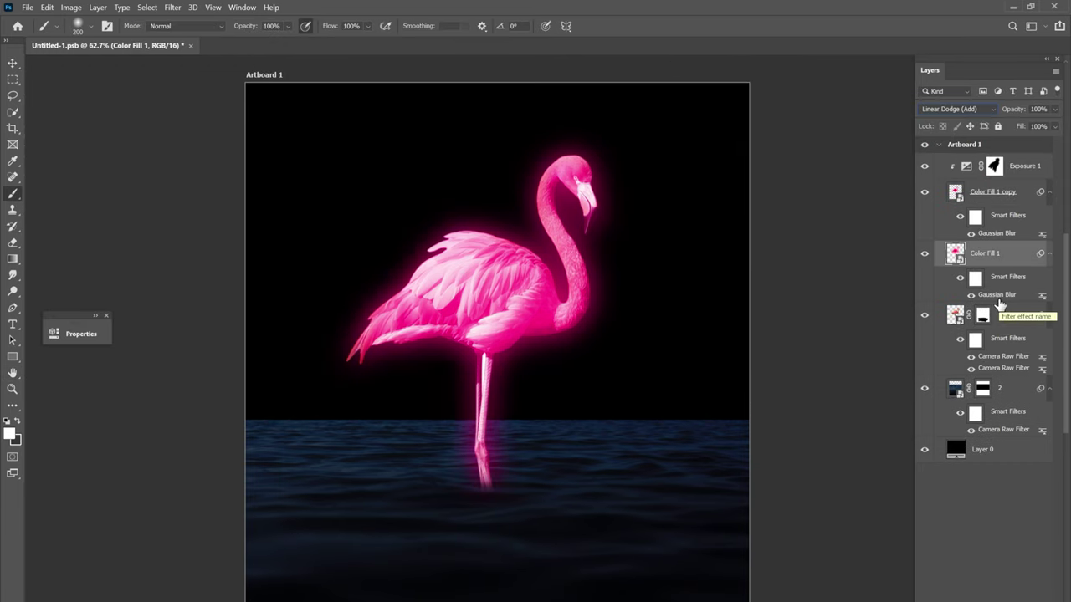
{"action": "double_click", "coordinate": [998, 299]}
{"action": "left_click", "coordinate": [922, 139]}
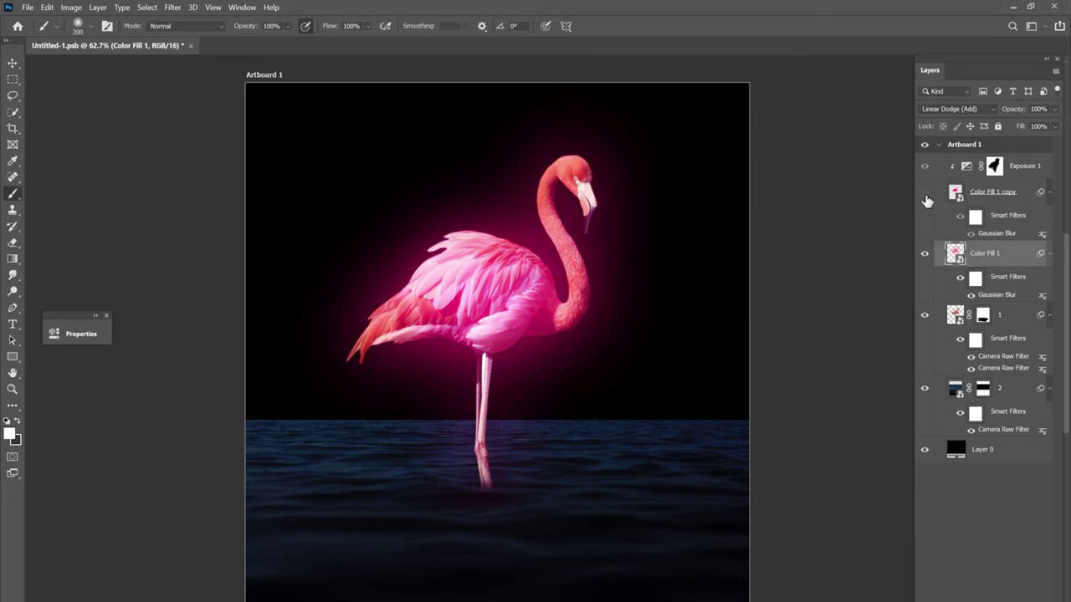
- Toggle the flamingo layer to inspect the glow, then Alt-drag a glow copy below it
{"action": "left_click", "coordinate": [924, 315]}
{"action": "left_click", "coordinate": [925, 316]}
{"action": "left_click", "coordinate": [925, 315]}
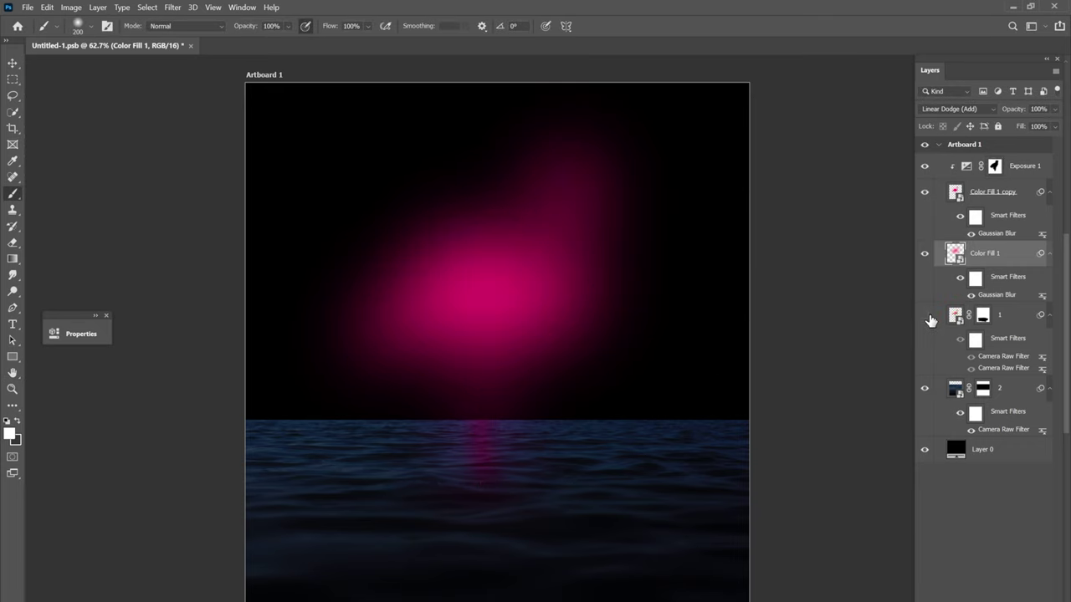
{"action": "left_click", "coordinate": [924, 315]}
{"action": "left_click_drag", "start_coordinate": [995, 319], "coordinate": [996, 384]}
- Flip the glow copy vertically and squash it onto the water under the flamingo as a reflection
{"action": "key", "text": "ctrl+t"}
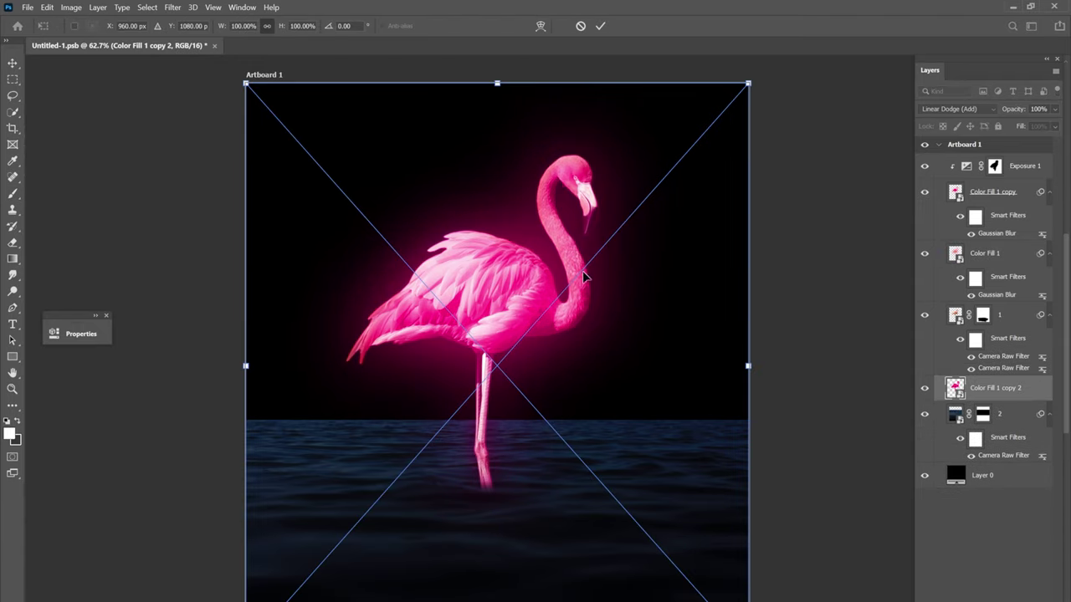
{"action": "left_click_drag", "start_coordinate": [575, 456], "coordinate": [575, 597]}
{"action": "right_click", "coordinate": [550, 410]}
{"action": "left_click", "coordinate": [590, 530]}
{"action": "key", "text": "ctrl+0"}
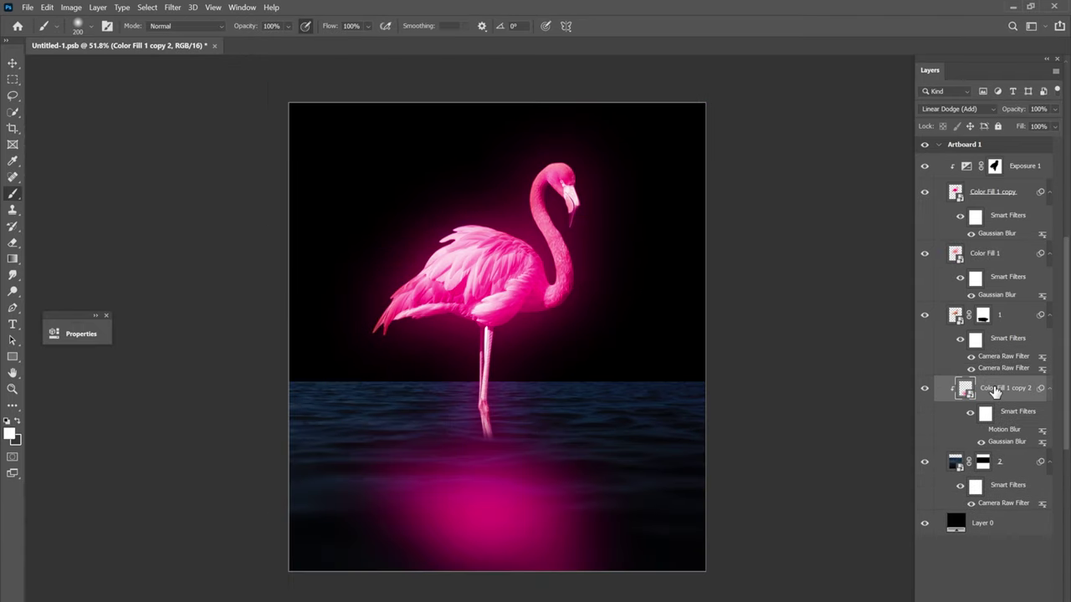
{"action": "left_click_drag", "start_coordinate": [498, 221], "coordinate": [499, 313]}
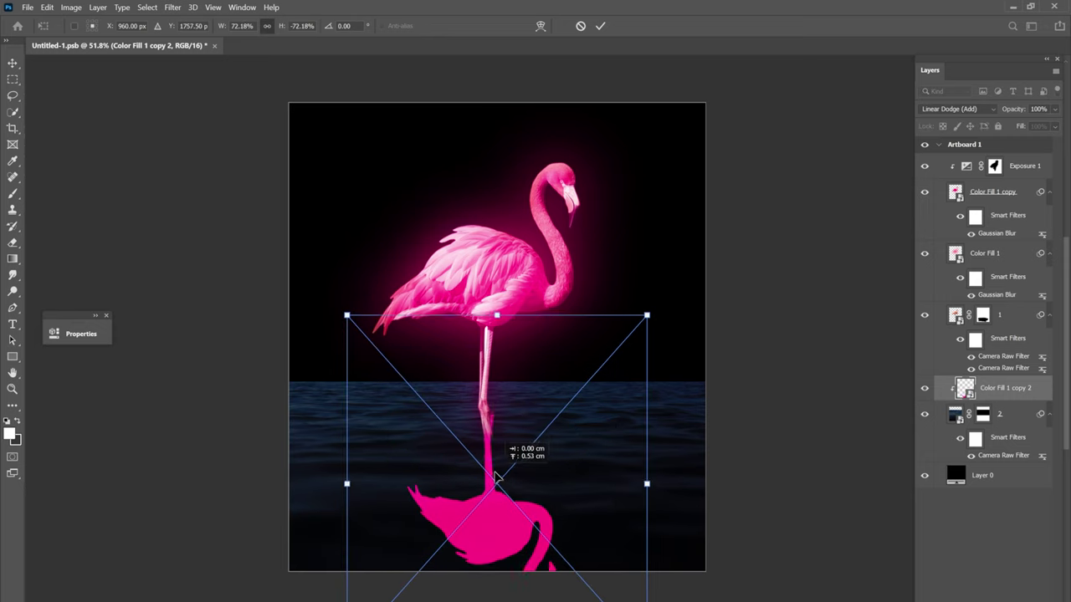
{"action": "left_click_drag", "start_coordinate": [535, 588], "coordinate": [519, 553]}
{"action": "left_click_drag", "start_coordinate": [482, 598], "coordinate": [480, 438]}
{"action": "left_click_drag", "start_coordinate": [478, 376], "coordinate": [490, 489]}
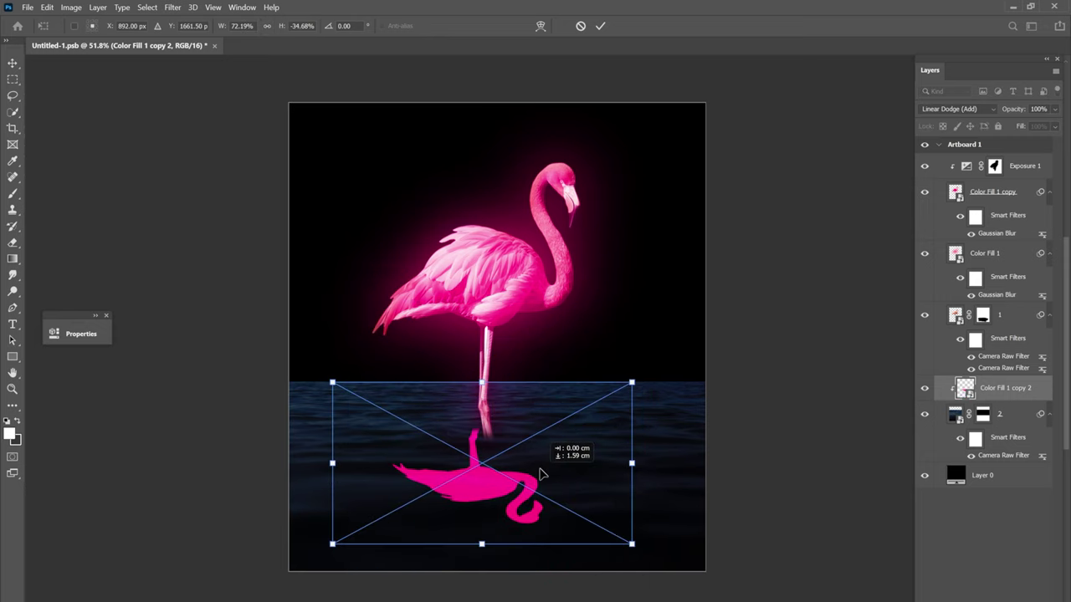
{"action": "key", "text": "Return"}
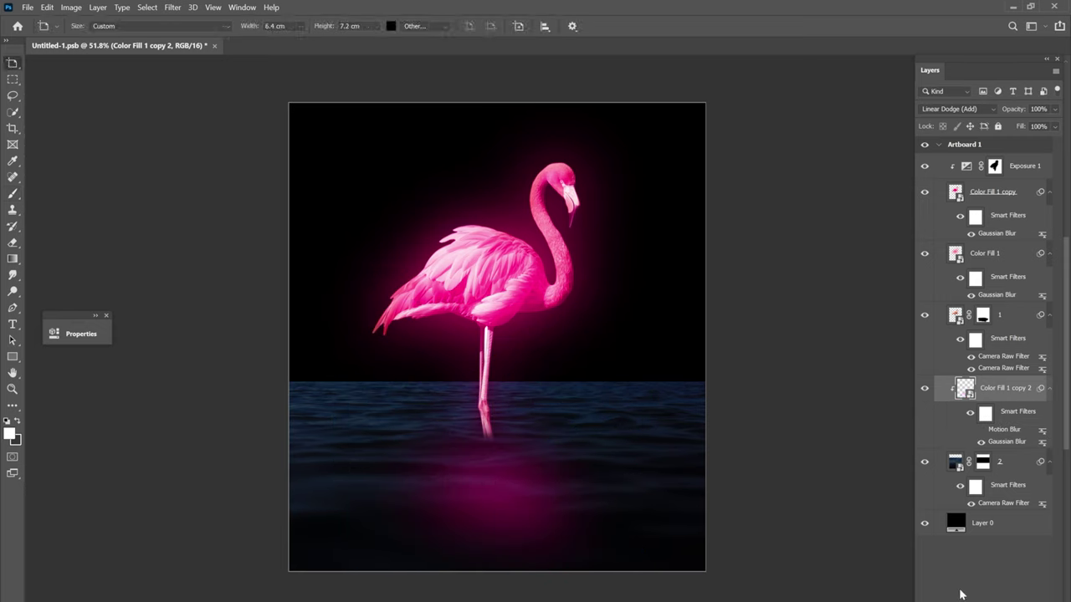
- Adjust the reflection's Gaussian Blur radius, duplicate it, and enable Motion Blur on the copy
{"action": "double_click", "coordinate": [1006, 441]}
{"action": "left_click_drag", "start_coordinate": [791, 309], "coordinate": [805, 306]}
{"action": "key", "text": "Return"}
{"action": "key", "text": "ctrl+j"}
{"action": "left_click", "coordinate": [982, 430]}
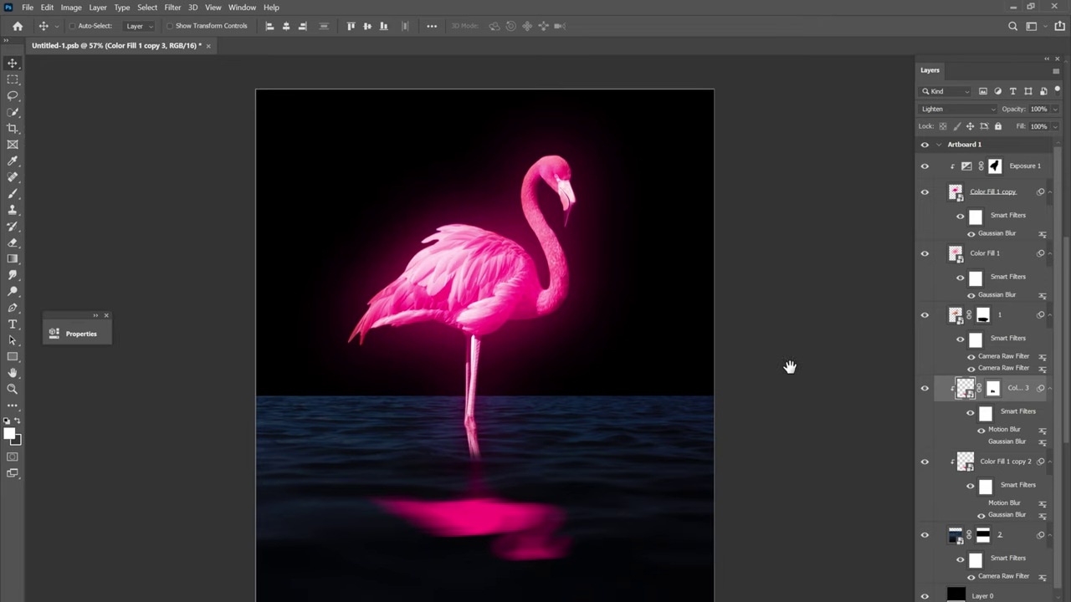
- Add a new purple-magenta Solid Color fill layer above Exposure 1
{"action": "left_click", "coordinate": [1025, 171]}
{"action": "left_click", "coordinate": [995, 596]}
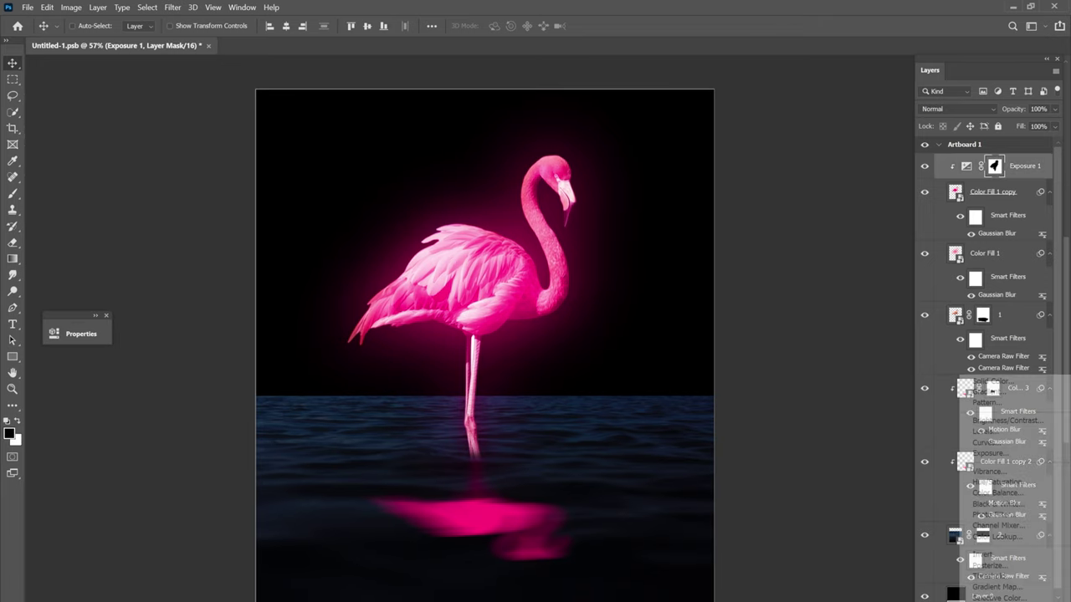
{"action": "left_click", "coordinate": [983, 379]}
{"action": "left_click", "coordinate": [169, 195]}
- Set the fill to #e600be, paint its mask with a large soft brush, and blend it in Color mode
{"action": "type", "text": "e600be"}
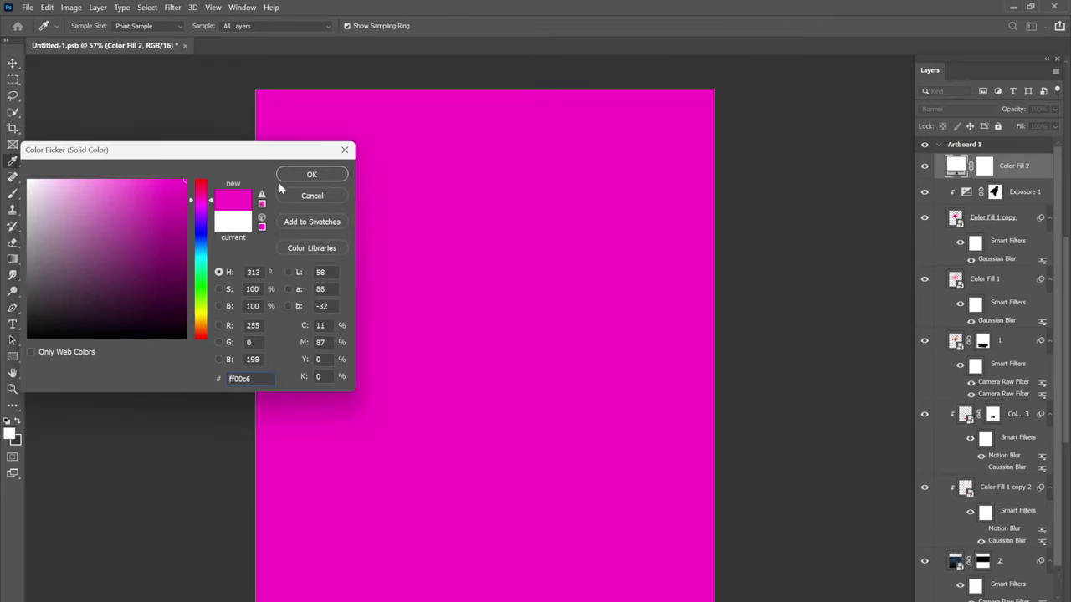
{"action": "key", "text": "Return"}
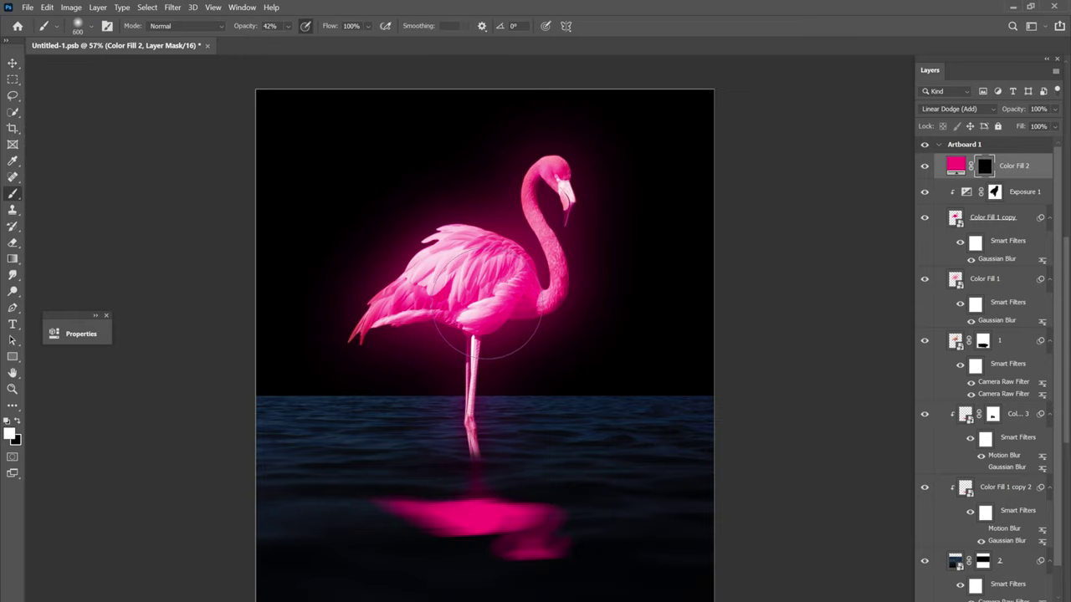
{"action": "key", "text": "bracketright"}
{"action": "key", "text": "bracketright"}
{"action": "key", "text": "bracketright"}
{"action": "left_click_drag", "start_coordinate": [459, 307], "coordinate": [495, 276]}
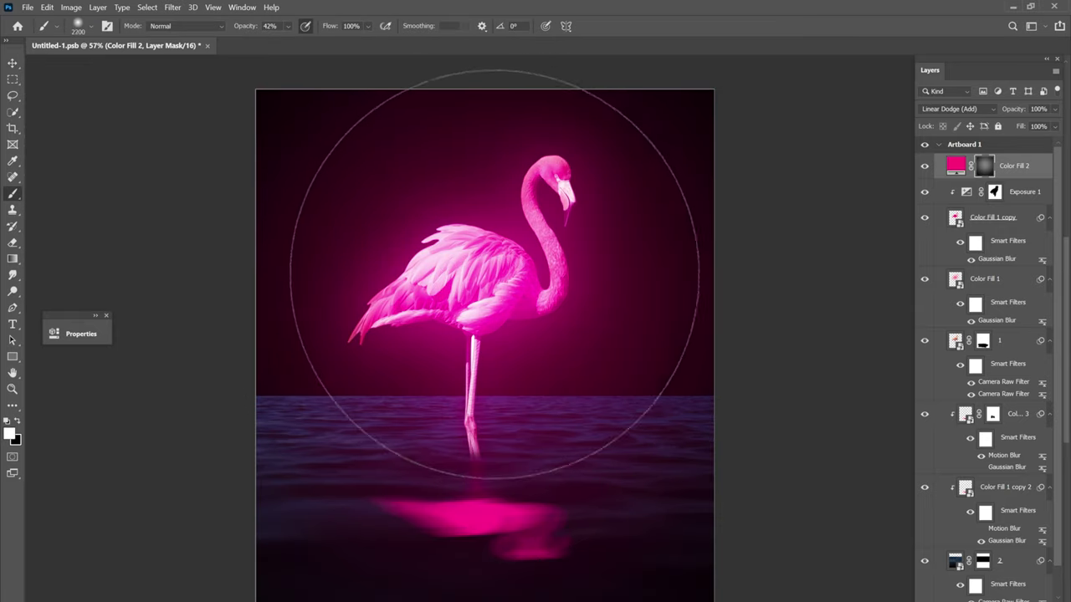
{"action": "left_click", "coordinate": [494, 276]}
{"action": "left_click", "coordinate": [944, 110]}
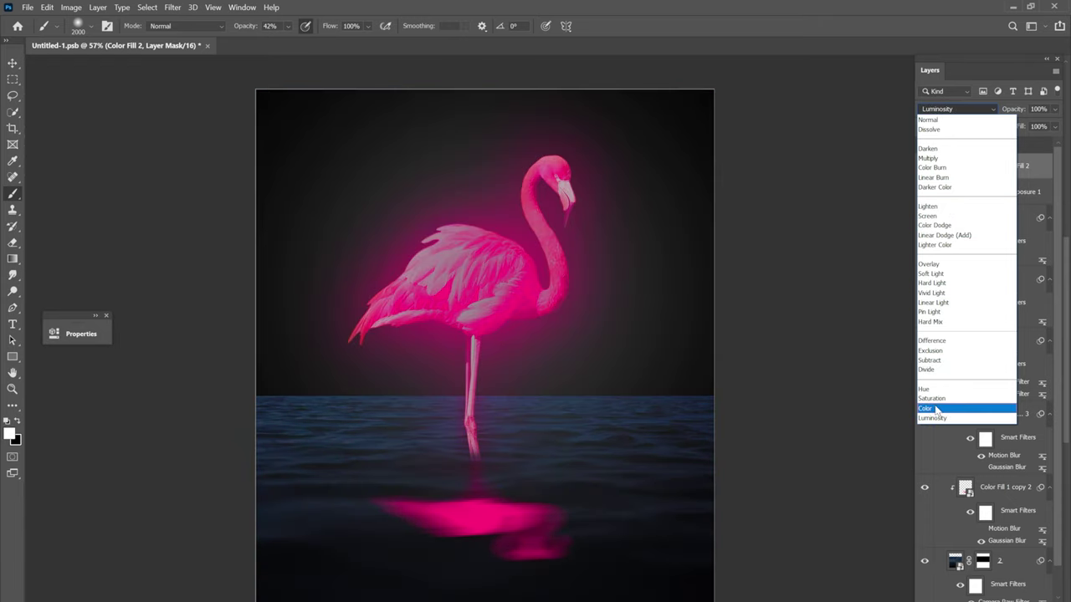
{"action": "left_click", "coordinate": [941, 409]}
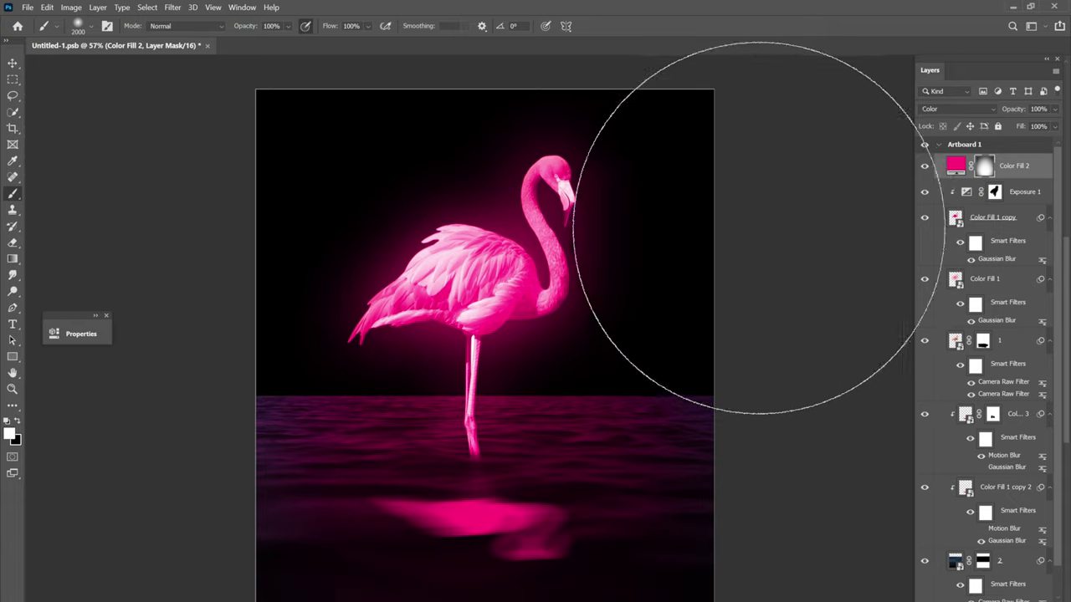
- Lower the black brush's opacity, then set the sea's Camera Raw exposure to -4.85 and blacks to -46
{"action": "key", "text": "x"}
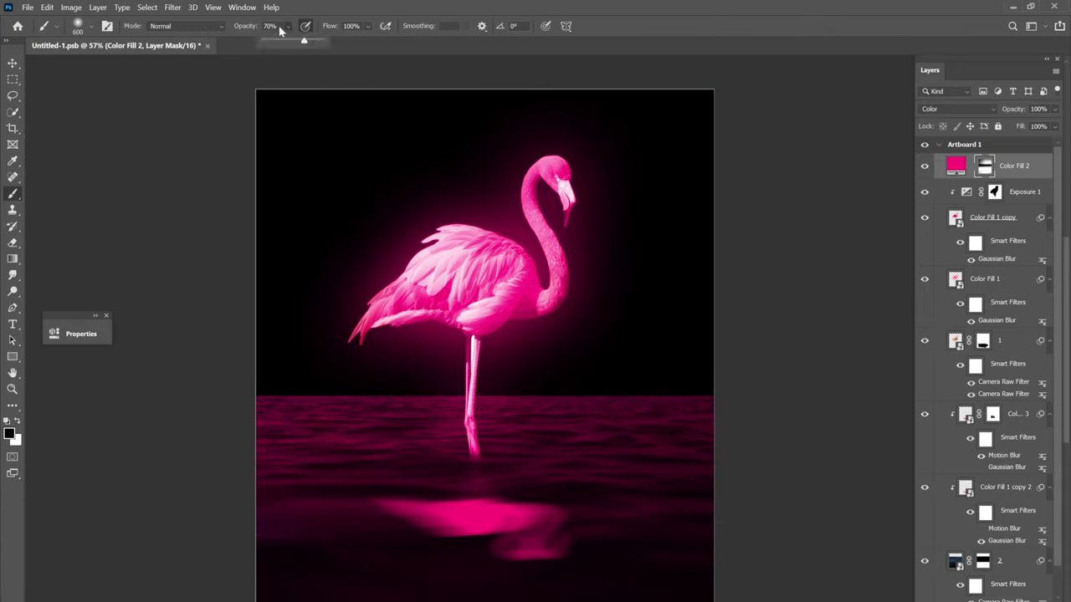
{"action": "left_click_drag", "start_coordinate": [282, 30], "coordinate": [253, 32]}
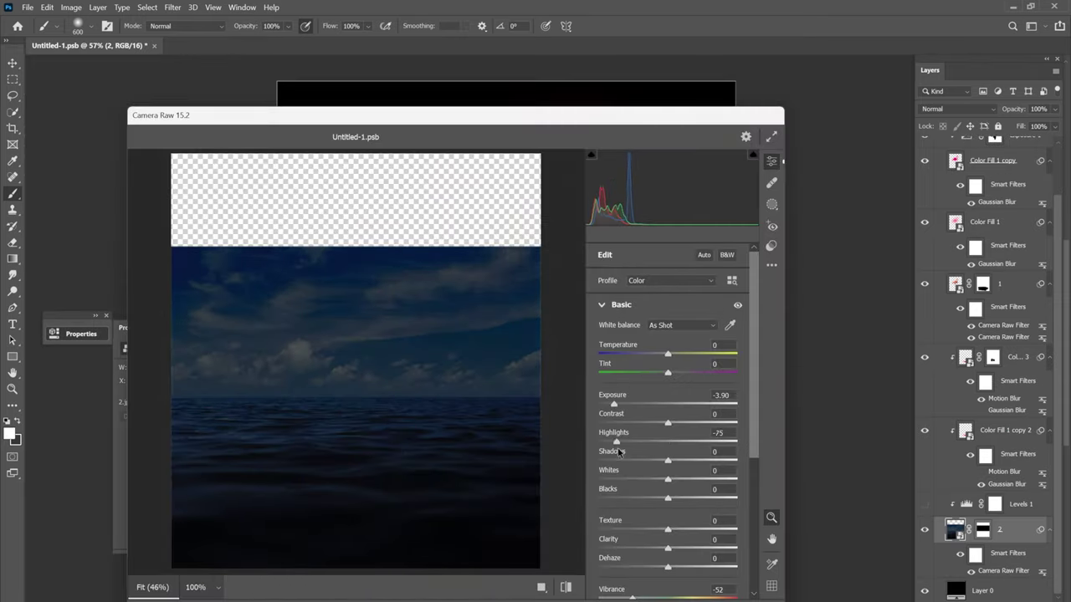
{"action": "left_click_drag", "start_coordinate": [613, 404], "coordinate": [600, 404]}
{"action": "left_click_drag", "start_coordinate": [668, 498], "coordinate": [691, 494]}
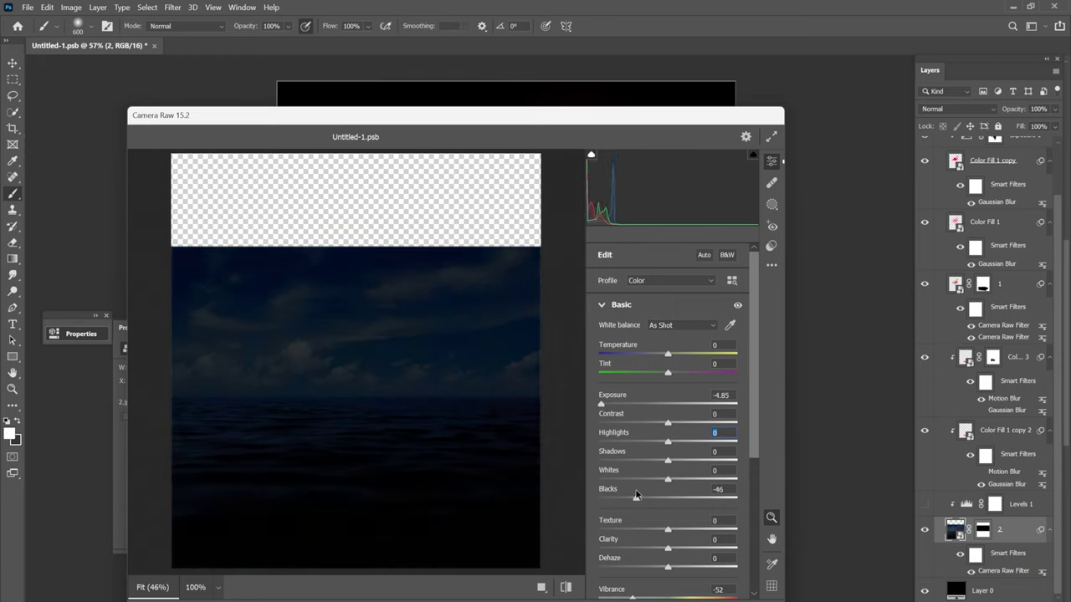
{"action": "key", "text": "Return"}
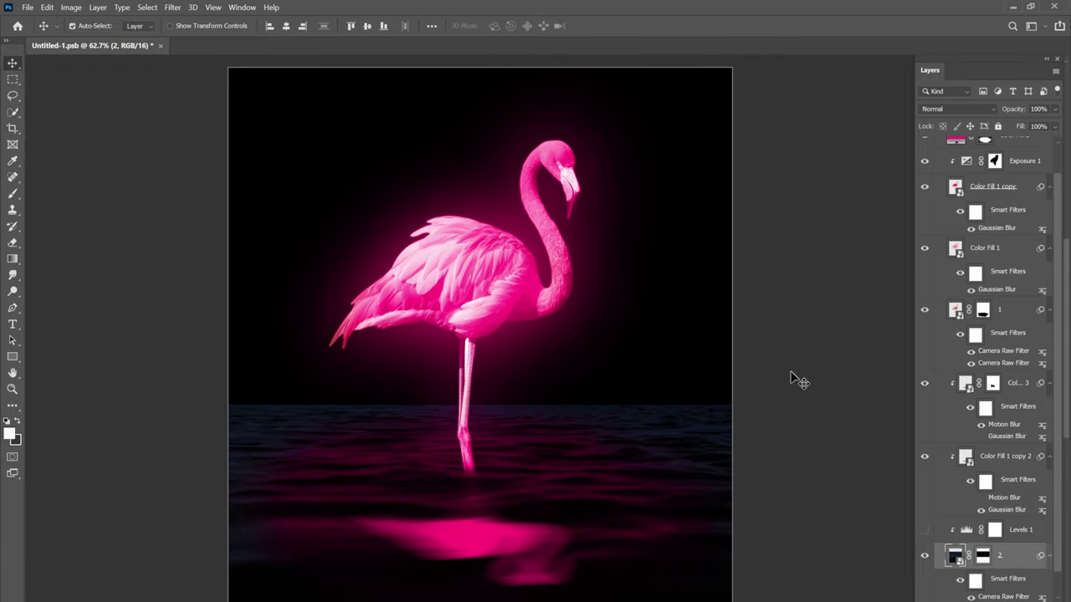
- Move the sky copy up and begin stretching it taller over the background
{"action": "left_click_drag", "start_coordinate": [757, 443], "coordinate": [754, 432]}
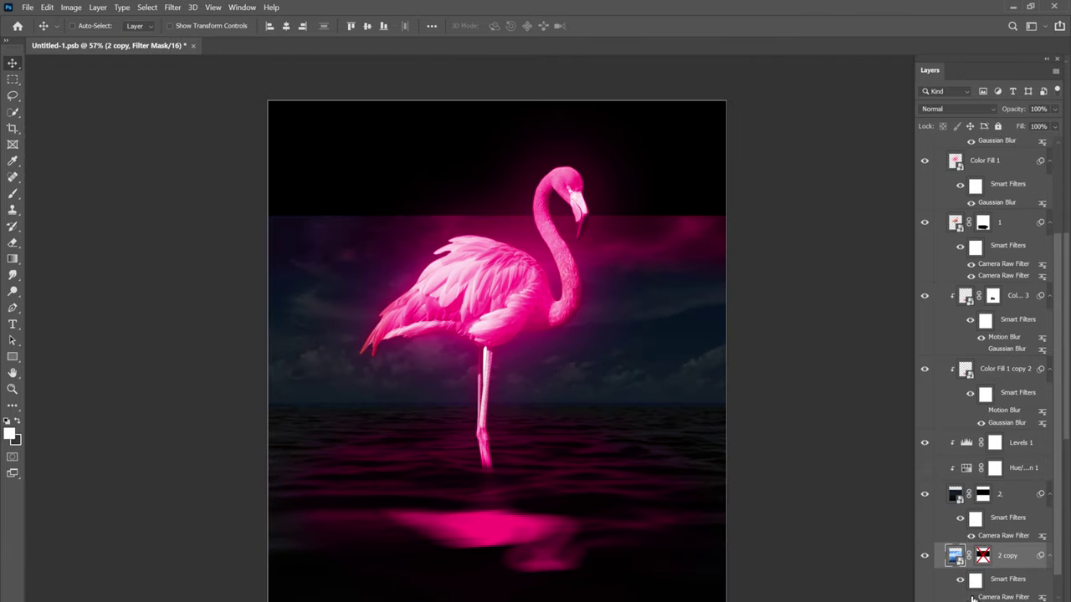
{"action": "left_click", "coordinate": [982, 555], "text": "shift"}
{"action": "left_click_drag", "start_coordinate": [681, 394], "coordinate": [681, 287]}
{"action": "key", "text": "ctrl+t"}
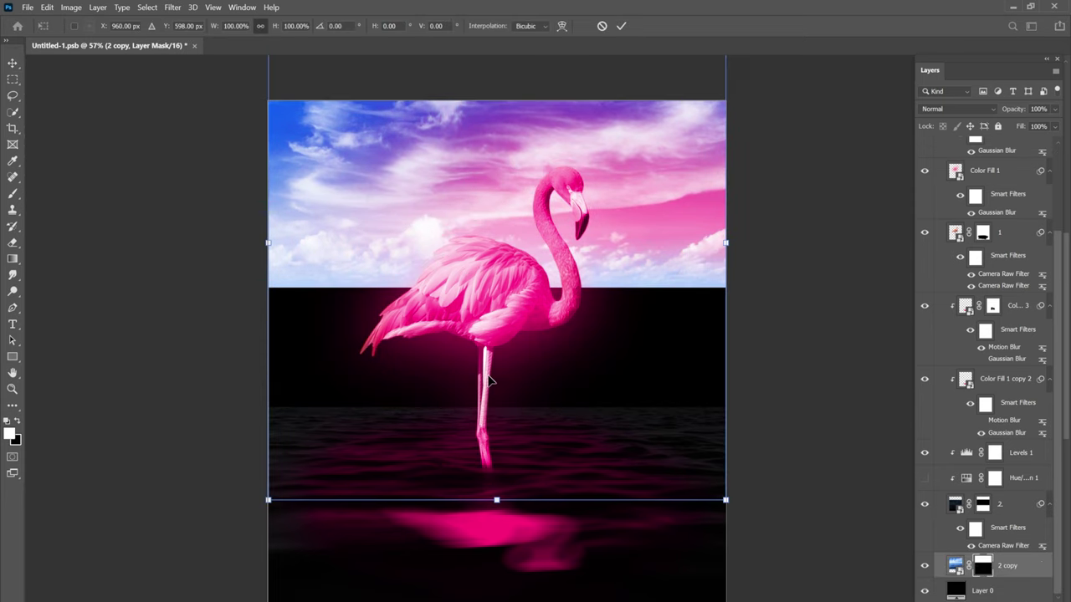
{"action": "left_click_drag", "start_coordinate": [497, 499], "coordinate": [502, 569]}
- Stretch the sea-and-sky photo past the canvas top and set its Camera Raw exposure to -4.65
{"action": "key", "text": "ctrl+0"}
{"action": "left_click_drag", "start_coordinate": [490, 504], "coordinate": [504, 601]}
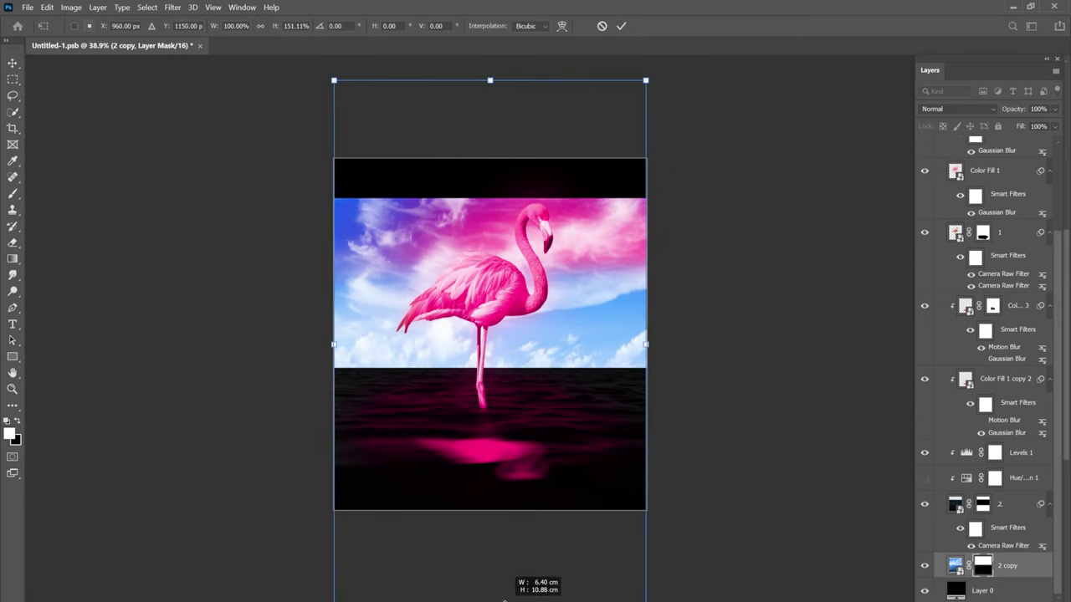
{"action": "scroll", "coordinate": [521, 287], "scroll_direction": "up", "scroll_amount": 2}
{"action": "left_click_drag", "start_coordinate": [490, 174], "coordinate": [514, 115]}
{"action": "scroll", "coordinate": [573, 326], "scroll_direction": "up", "scroll_amount": 2}
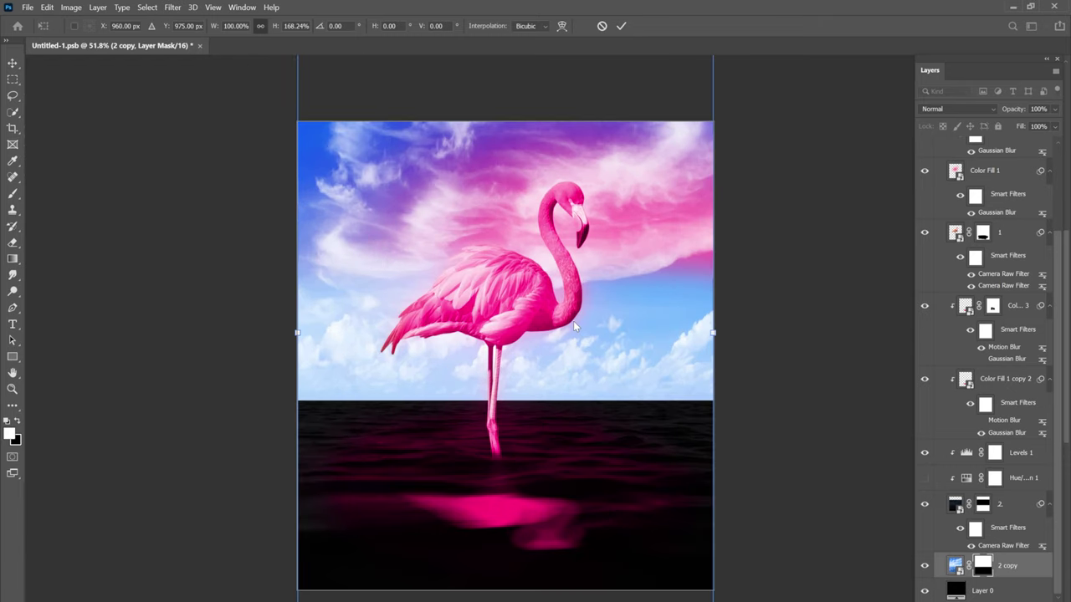
{"action": "key", "text": "Return"}
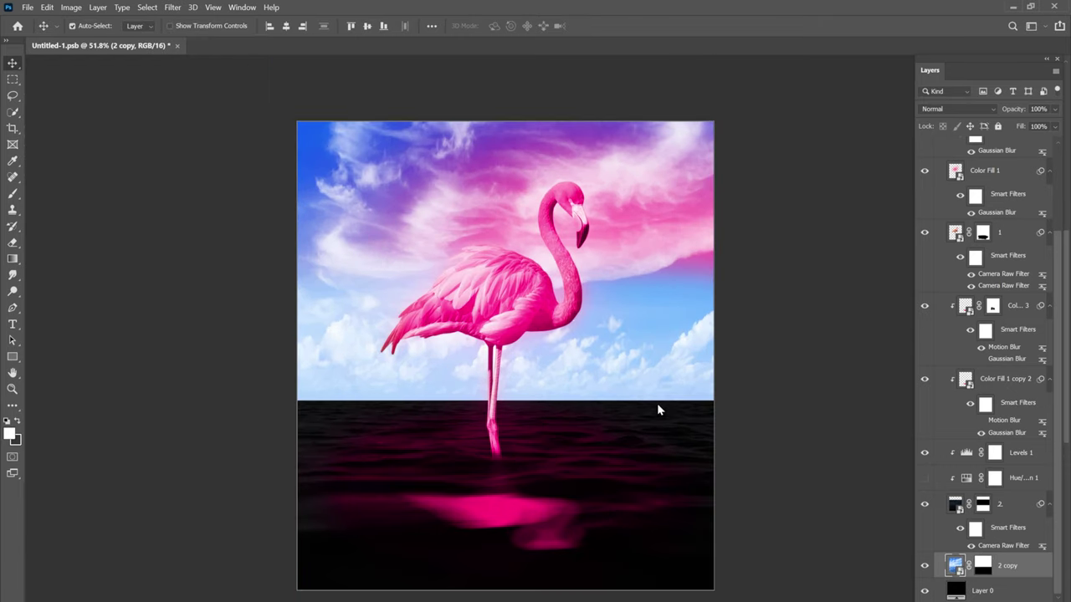
{"action": "key", "text": "shift+ctrl+a"}
{"action": "left_click_drag", "start_coordinate": [668, 403], "coordinate": [603, 404]}
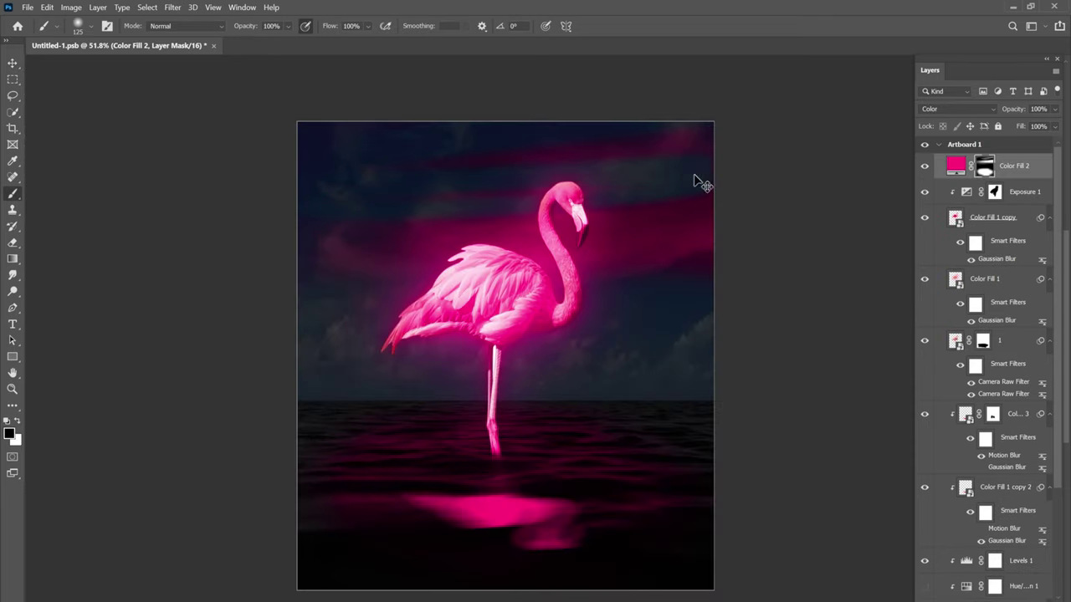
- Drain the sea background's colour with Vibrance -62 in Camera Raw
{"action": "key", "text": "alt+BackSpace"}
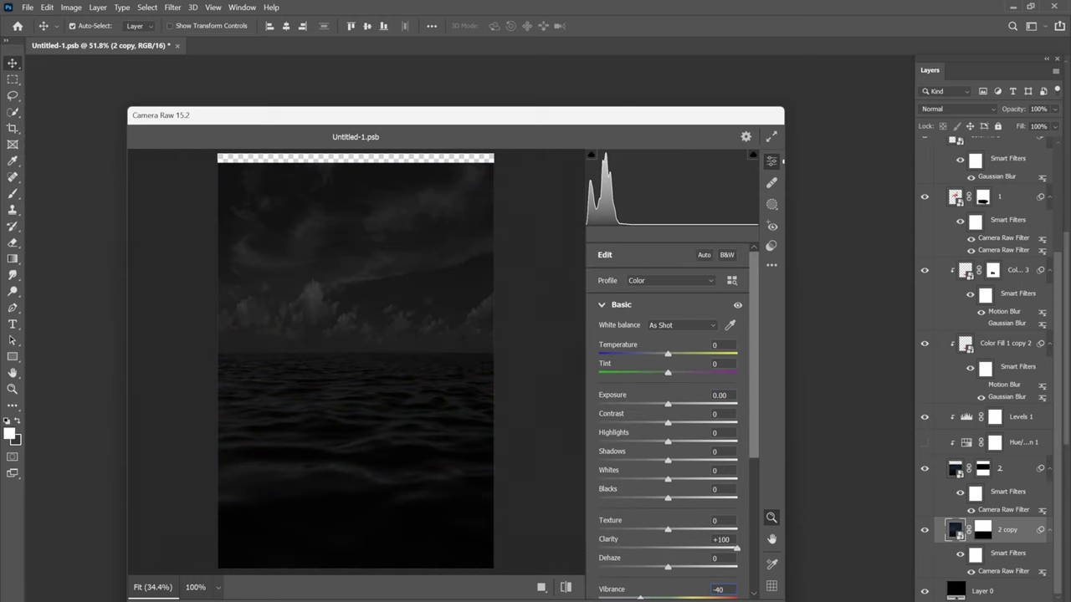
{"action": "key", "text": "Return"}
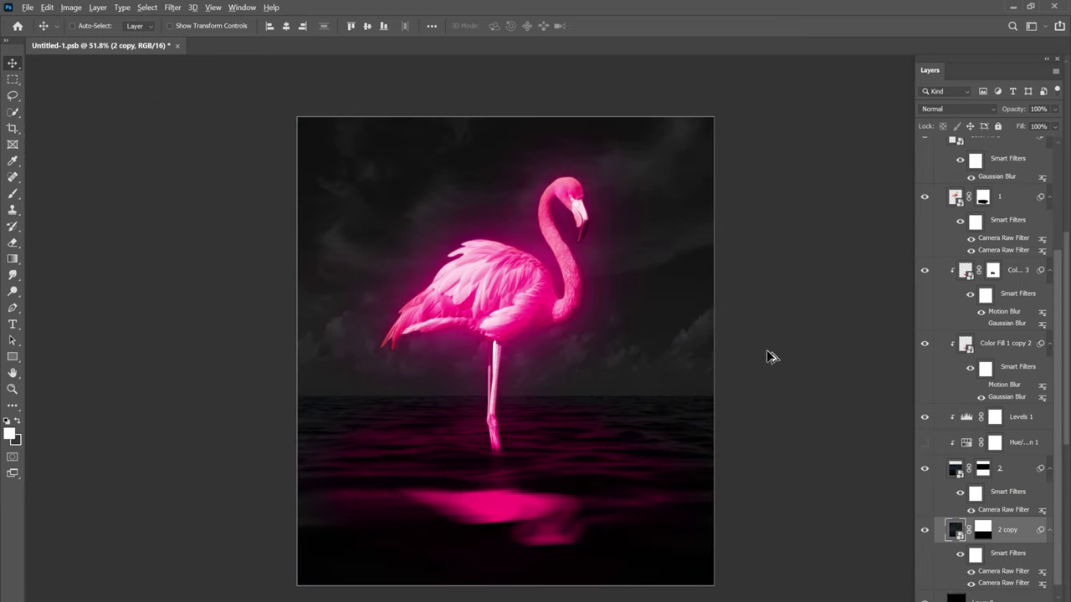
{"action": "scroll", "coordinate": [794, 382], "scroll_direction": "up", "scroll_amount": 1}
- Soften the sea photo with a larger Gaussian Blur and add a Levels adjustment above it
{"action": "left_click", "coordinate": [172, 6]}
{"action": "left_click", "coordinate": [348, 186]}
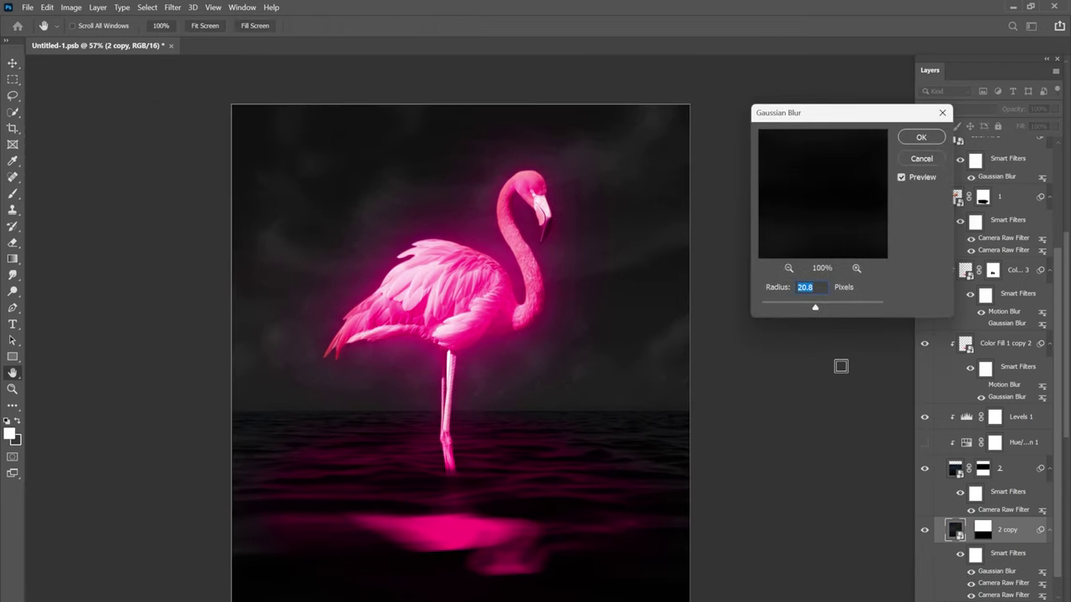
{"action": "left_click_drag", "start_coordinate": [806, 311], "coordinate": [834, 308]}
{"action": "key", "text": "Return"}
{"action": "left_click", "coordinate": [987, 598]}
{"action": "left_click", "coordinate": [973, 437]}
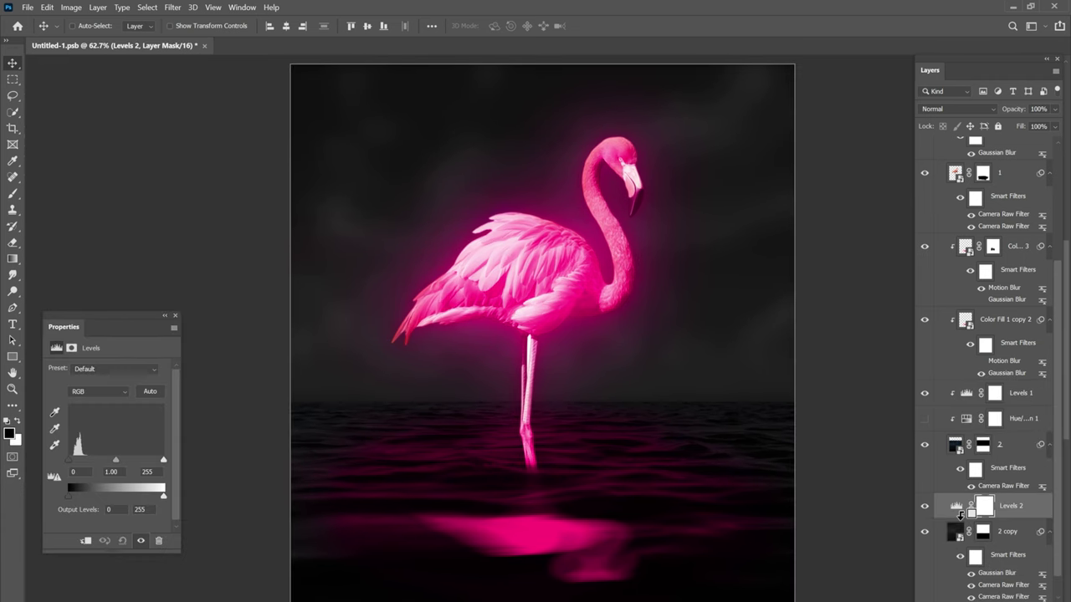
- Pull the Levels 2 midtones to 0.77, then reopen the Gaussian Blur on '2 copy'
{"action": "left_click_drag", "start_coordinate": [116, 460], "coordinate": [124, 461]}
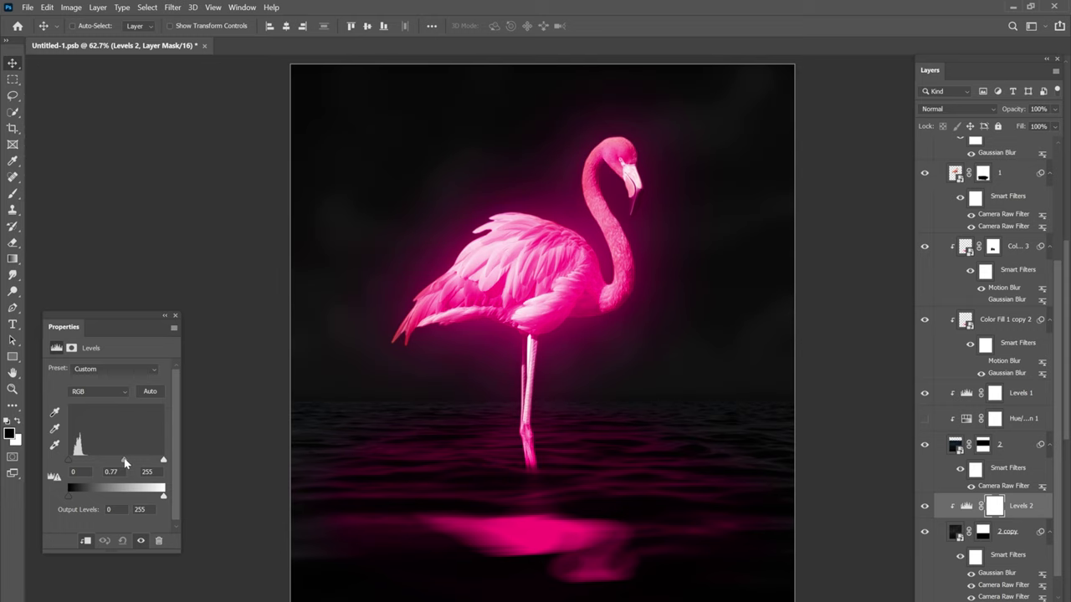
{"action": "left_click", "coordinate": [175, 316]}
{"action": "left_click", "coordinate": [996, 574]}
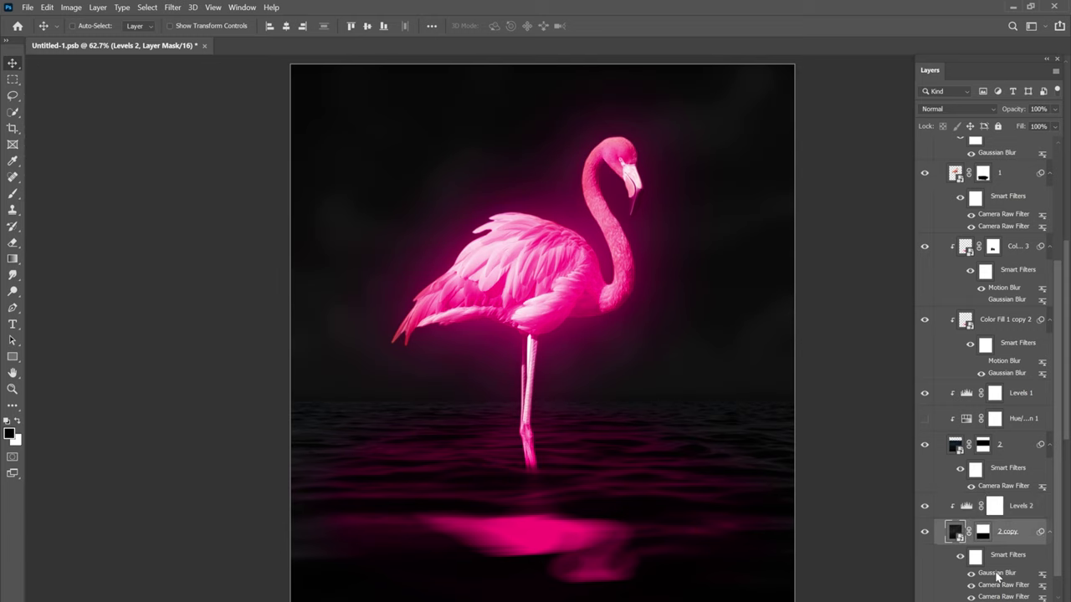
{"action": "double_click", "coordinate": [997, 574]}
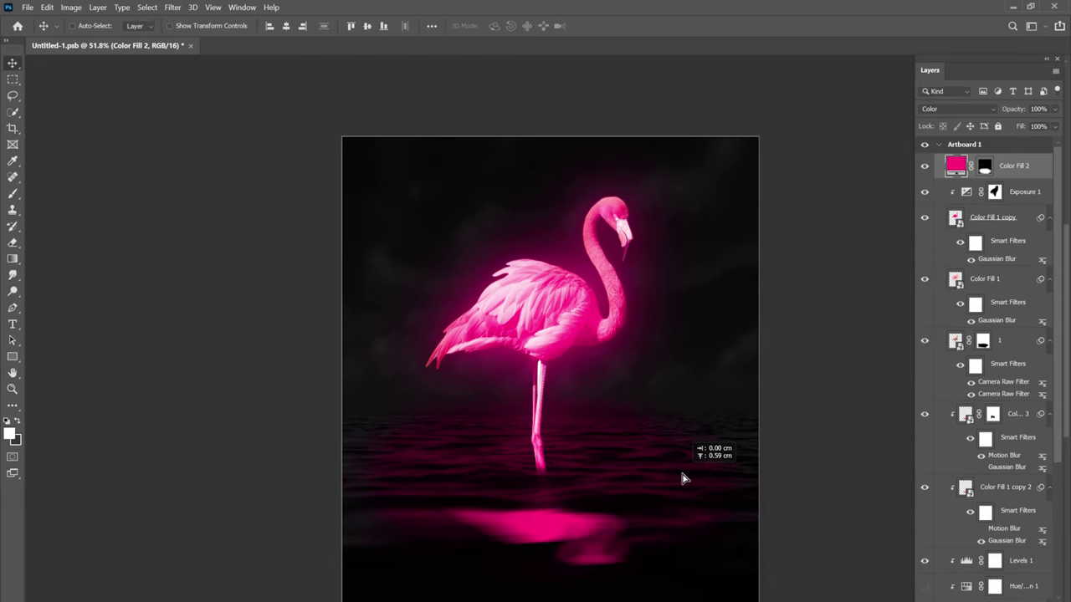
- Clip Color Fill 2 and drag it down in the layer stack to sit just above Levels 1
{"action": "key", "text": "ctrl+alt+g"}
{"action": "left_click_drag", "start_coordinate": [983, 176], "coordinate": [1031, 540]}
{"action": "scroll", "coordinate": [1030, 540], "scroll_direction": "down", "scroll_amount": 3}
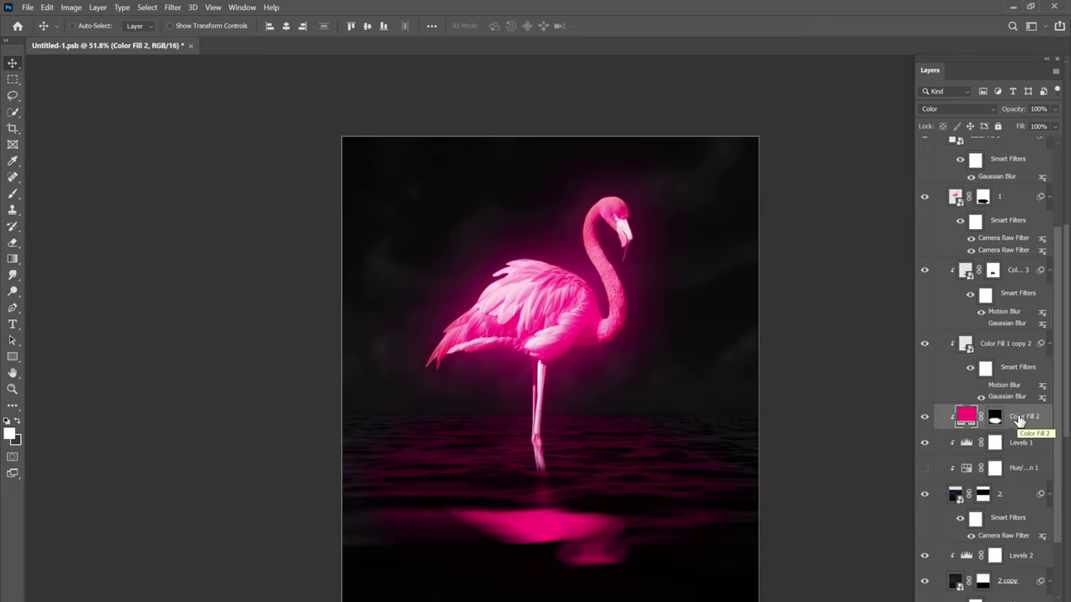
{"action": "key", "text": "ctrl"}
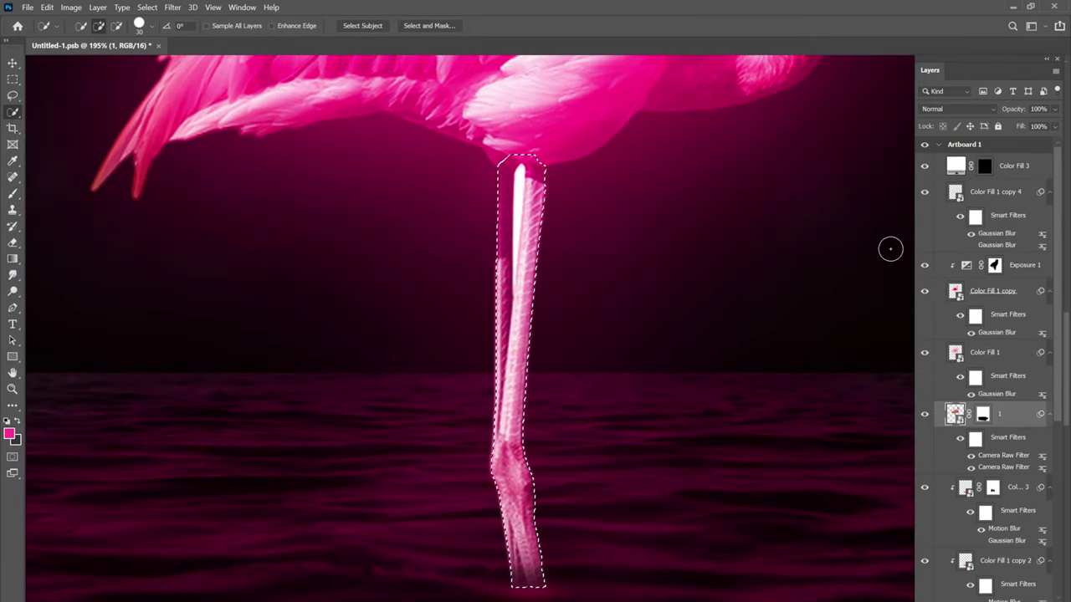
- Paint the leg selection white on Color Fill 3's mask, then deselect
{"action": "left_click", "coordinate": [933, 176]}
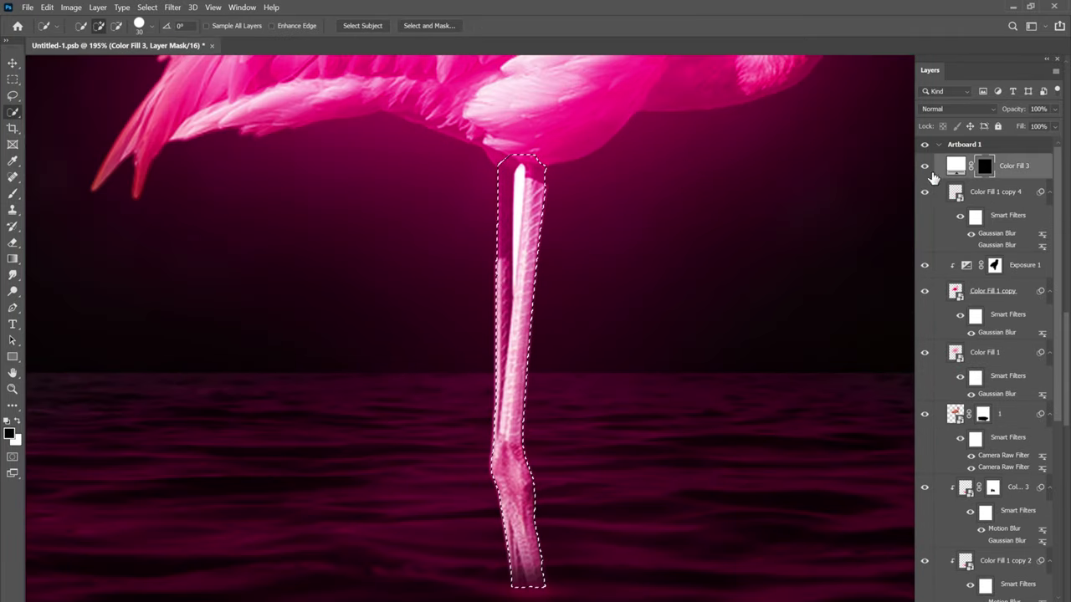
{"action": "key", "text": "b"}
{"action": "key", "text": "x"}
{"action": "mouse_move", "coordinate": [520, 167]}
{"action": "left_mouse_down"}
{"action": "mouse_move", "coordinate": [531, 210]}
{"action": "mouse_move", "coordinate": [508, 341]}
{"action": "left_mouse_up"}
{"action": "key", "text": "ctrl+d"}
- Change Color Fill 3's fill colour to pink
{"action": "key", "text": "v"}
{"action": "left_click", "coordinate": [985, 109]}
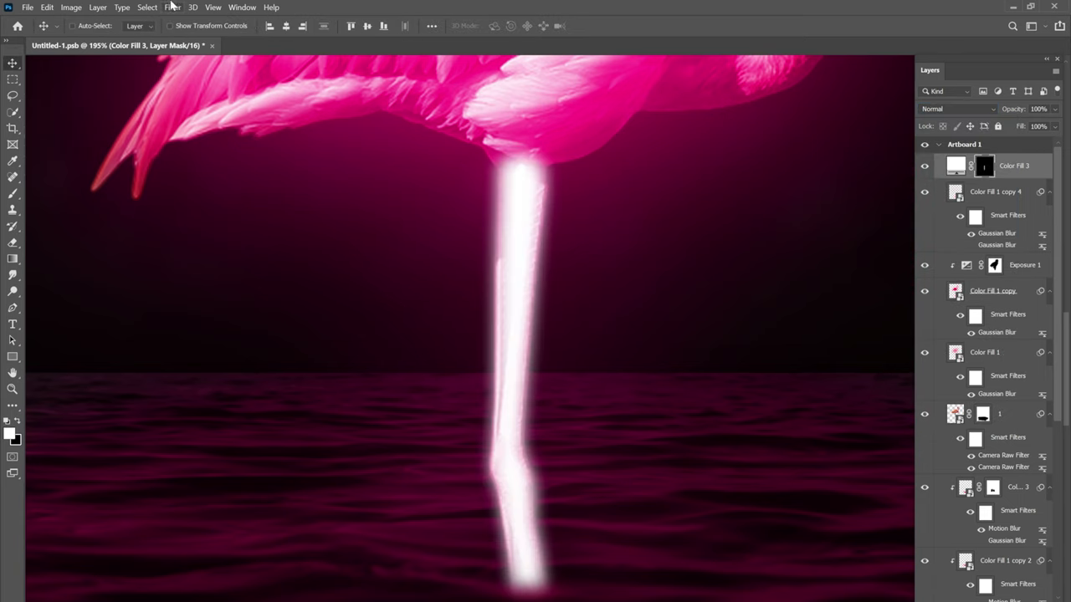
{"action": "double_click", "coordinate": [955, 168]}
{"action": "left_click", "coordinate": [552, 89]}
{"action": "left_click", "coordinate": [311, 174]}
- Blur the leg fill with a 61.1 px Gaussian Blur and set its blend mode to Vivid Light
{"action": "left_click", "coordinate": [172, 7]}
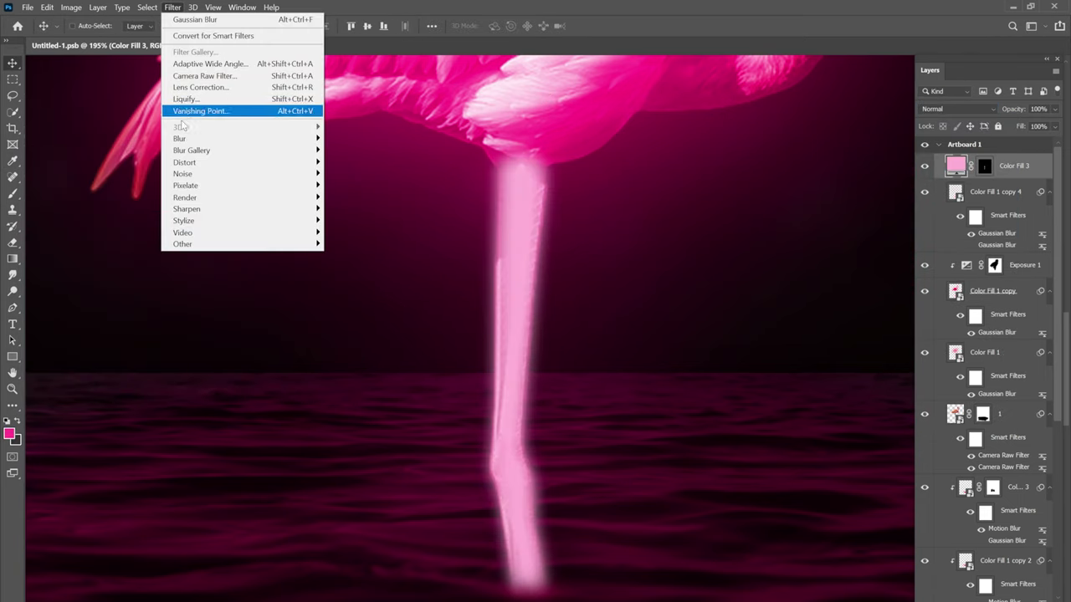
{"action": "left_click", "coordinate": [371, 186]}
{"action": "left_click", "coordinate": [608, 249]}
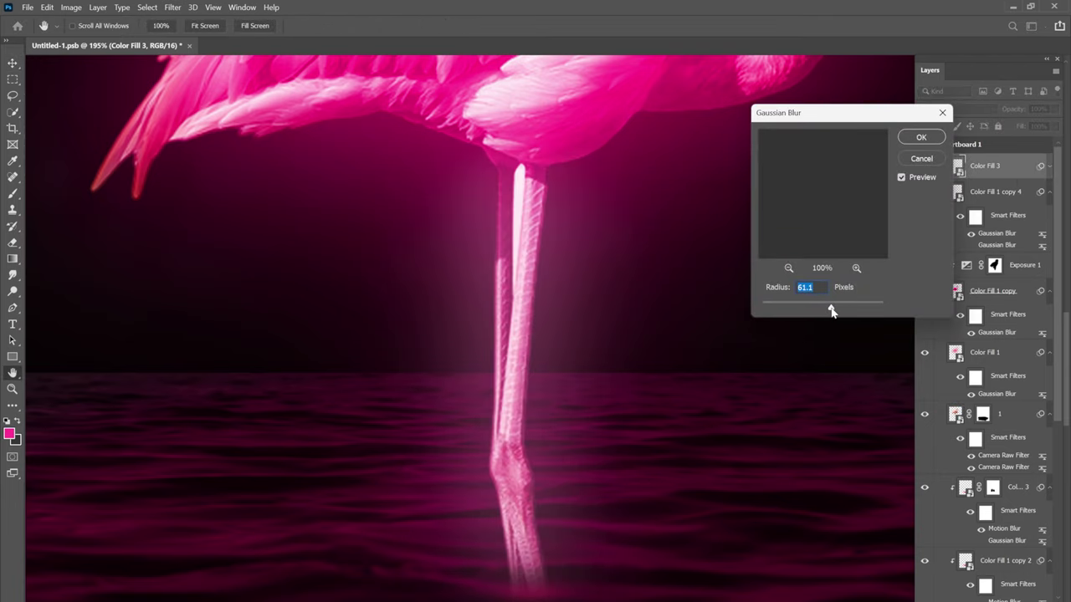
{"action": "left_click", "coordinate": [920, 138]}
{"action": "left_click", "coordinate": [956, 108]}
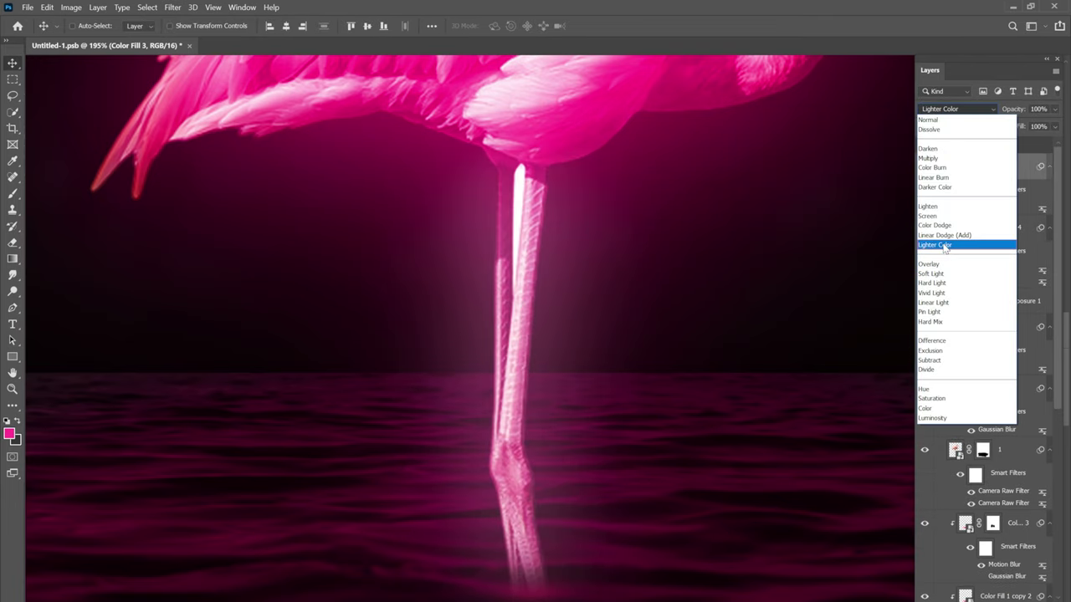
{"action": "left_click", "coordinate": [946, 292]}
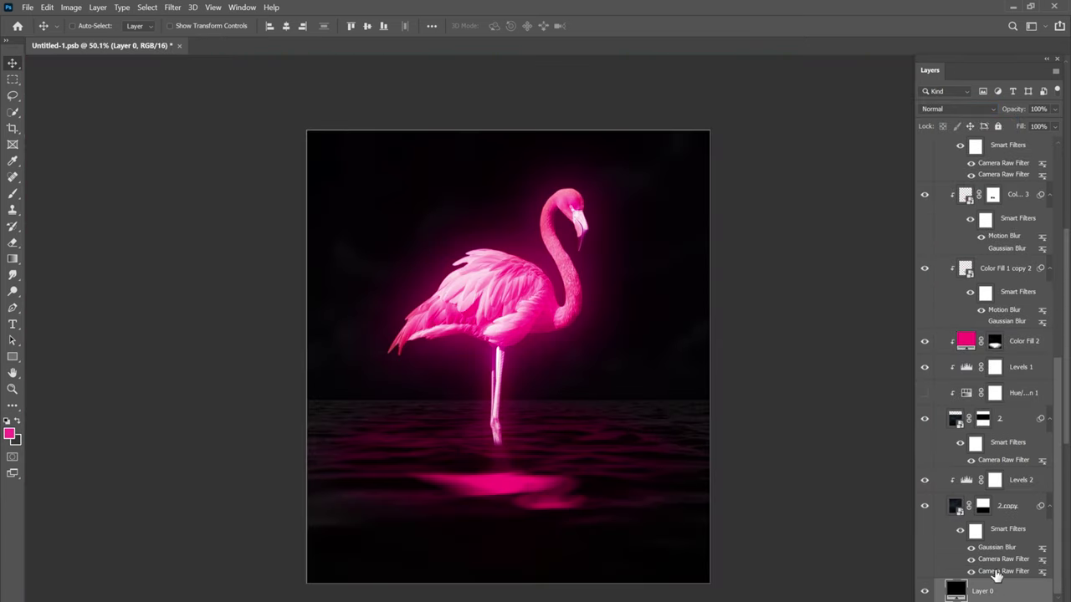
- Duplicate Group 1 and convert Group 1 copy into a smart object
{"action": "left_click", "coordinate": [994, 162]}
{"action": "key", "text": "ctrl+j"}
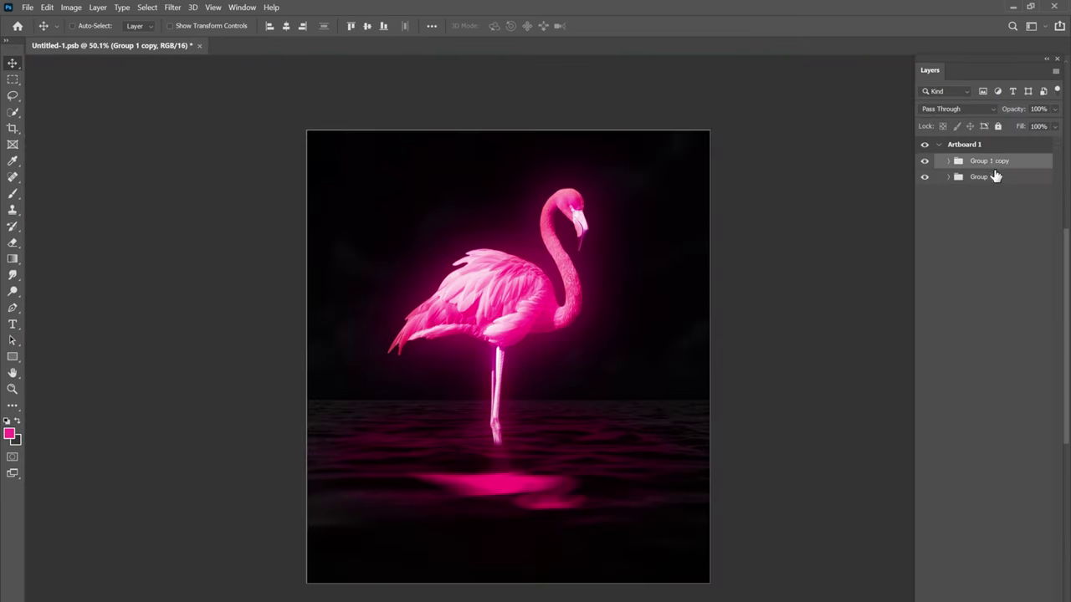
{"action": "right_click", "coordinate": [1002, 163]}
{"action": "left_click", "coordinate": [920, 244]}
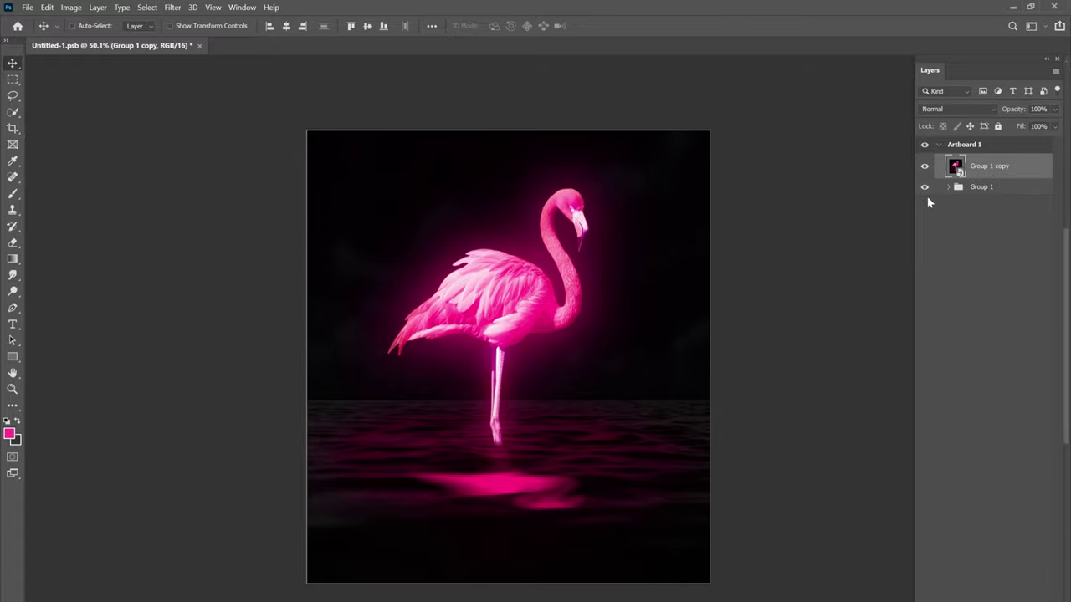